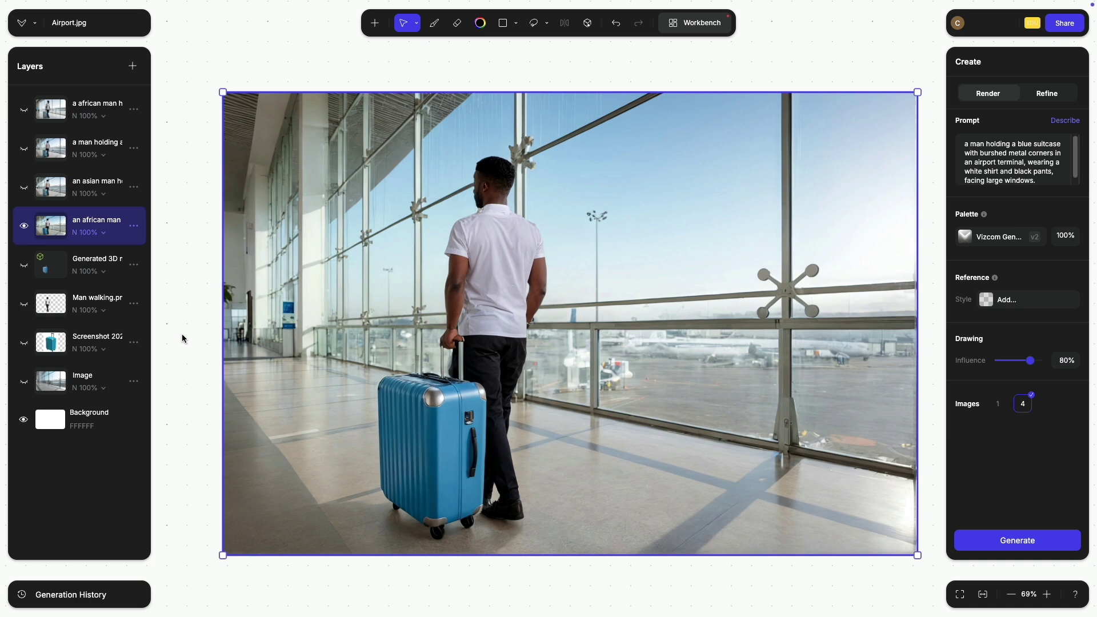
Step: Examine the example composition's 3D suitcase, walking man and airport image layers without the finished render, and review its prompt
left_click(24, 226)
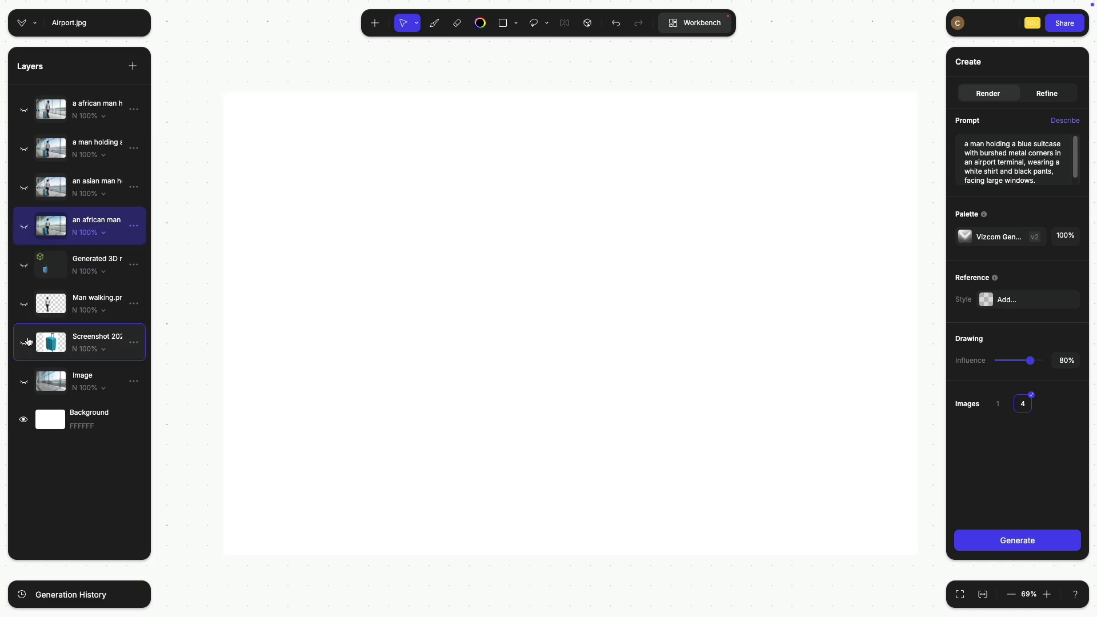
left_click(25, 342)
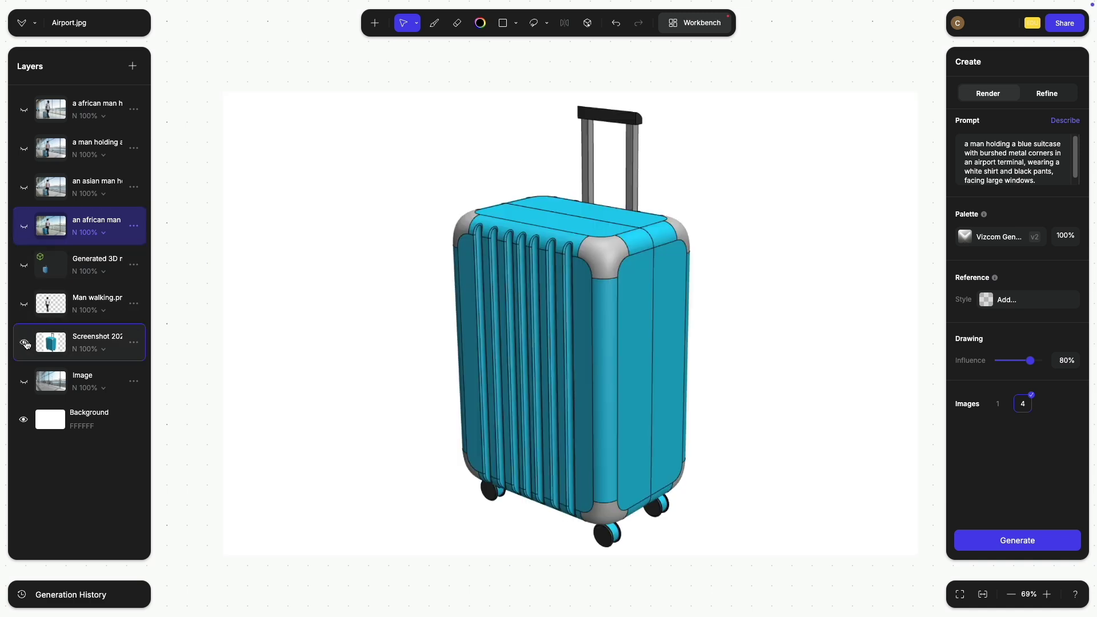
left_click(25, 267)
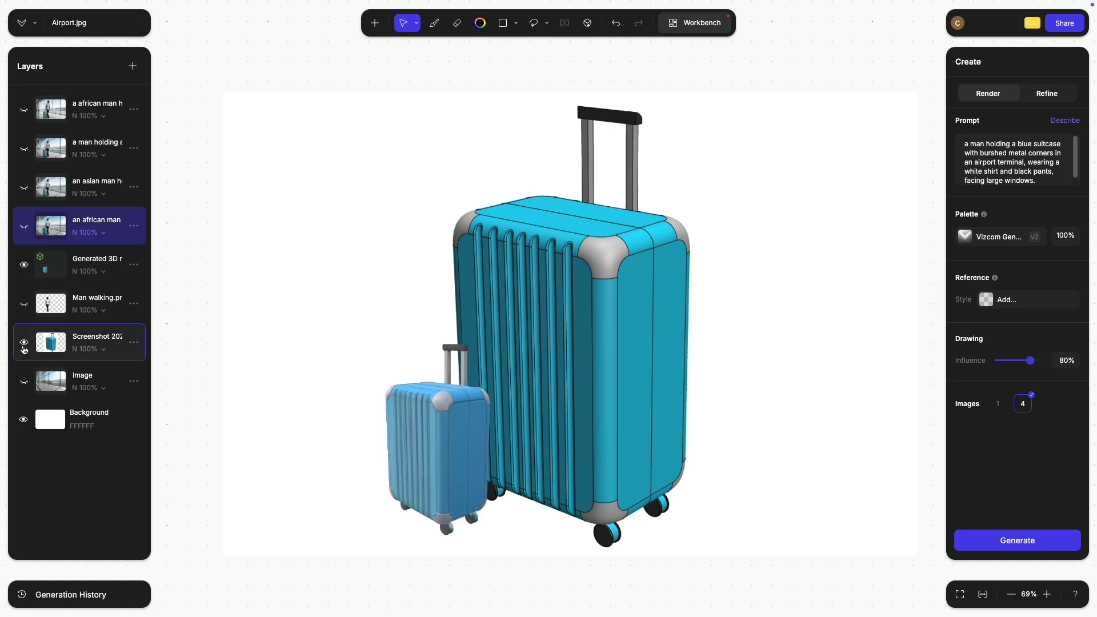
left_click(24, 342)
left_click(23, 301)
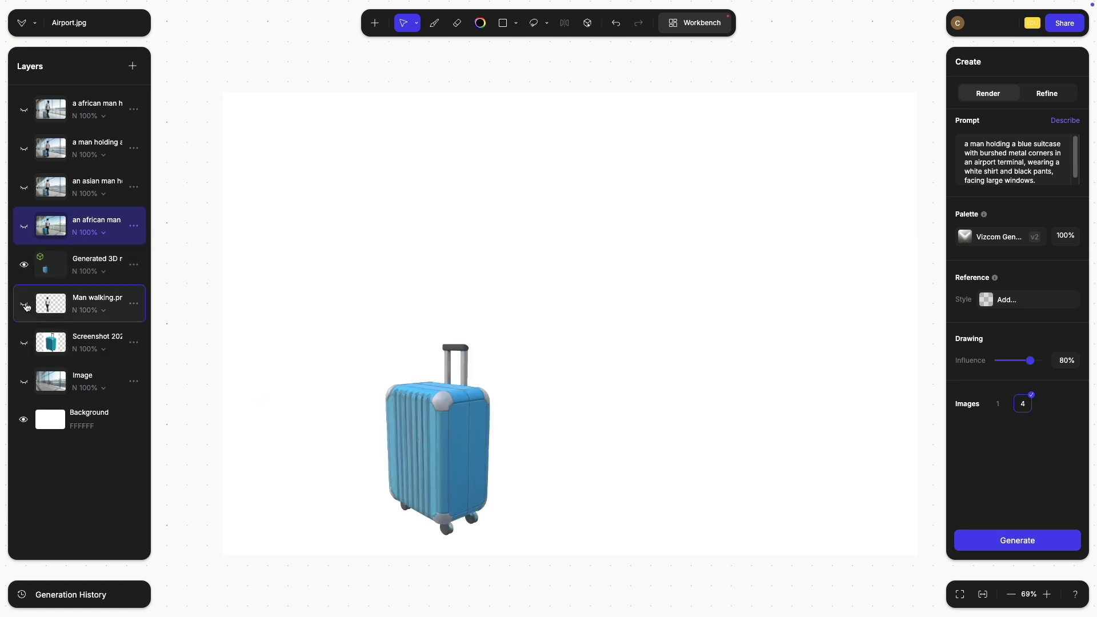
left_click(437, 437)
left_click_drag(437, 437, 436, 436)
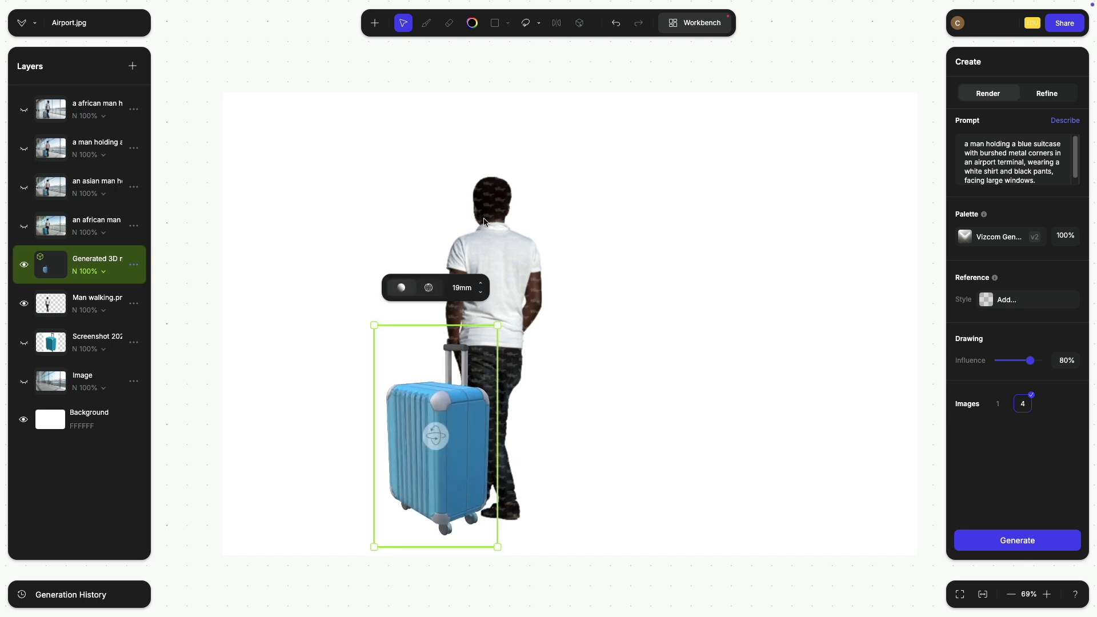
left_click(24, 387)
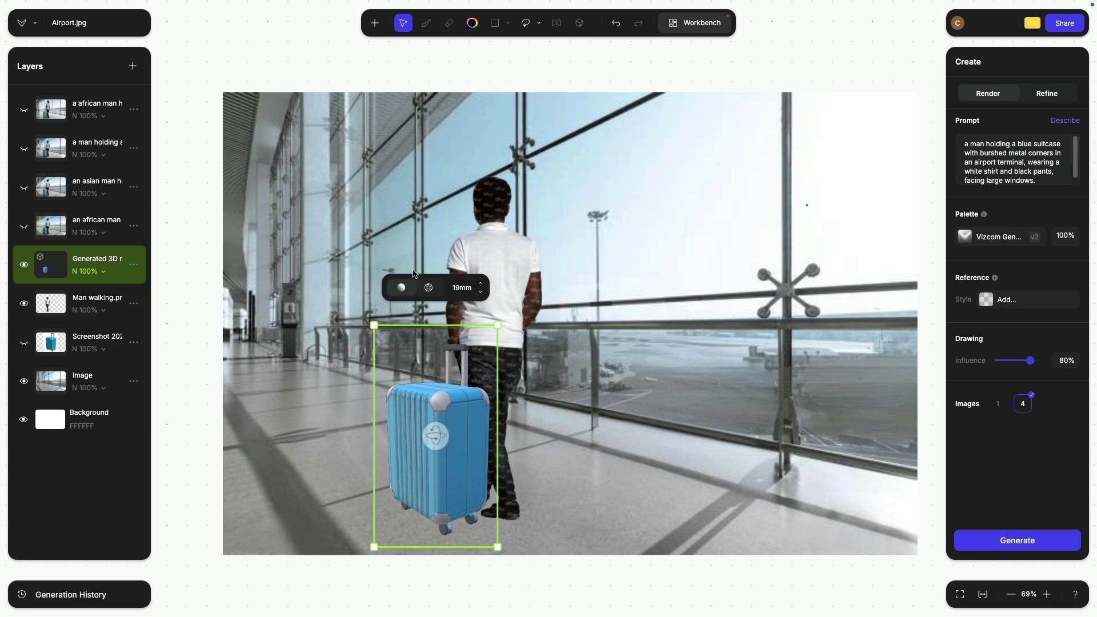
left_click_drag(964, 142, 1056, 217)
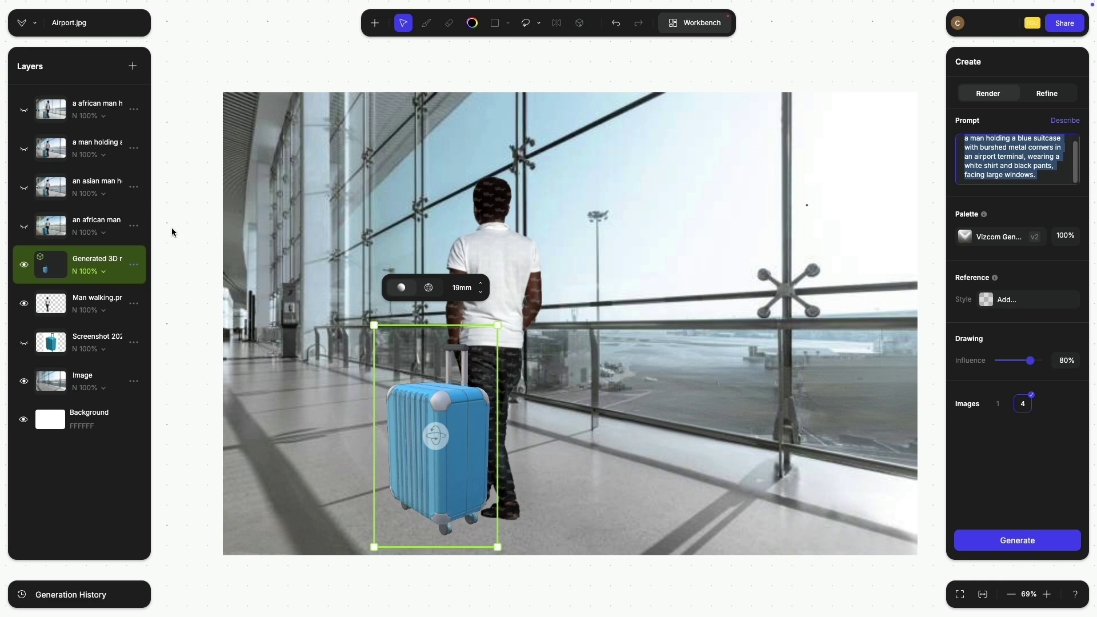
Step: Show the finished "an african man" render again and inspect the hand on the suitcase handle up close
left_click(22, 229)
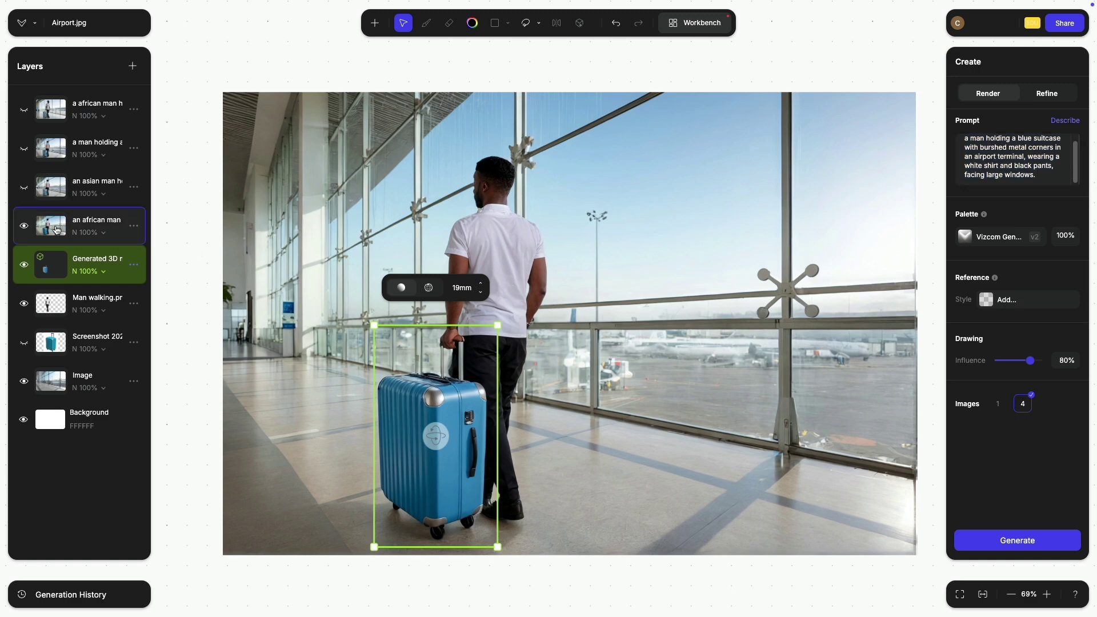
left_click(134, 227)
left_click(184, 465)
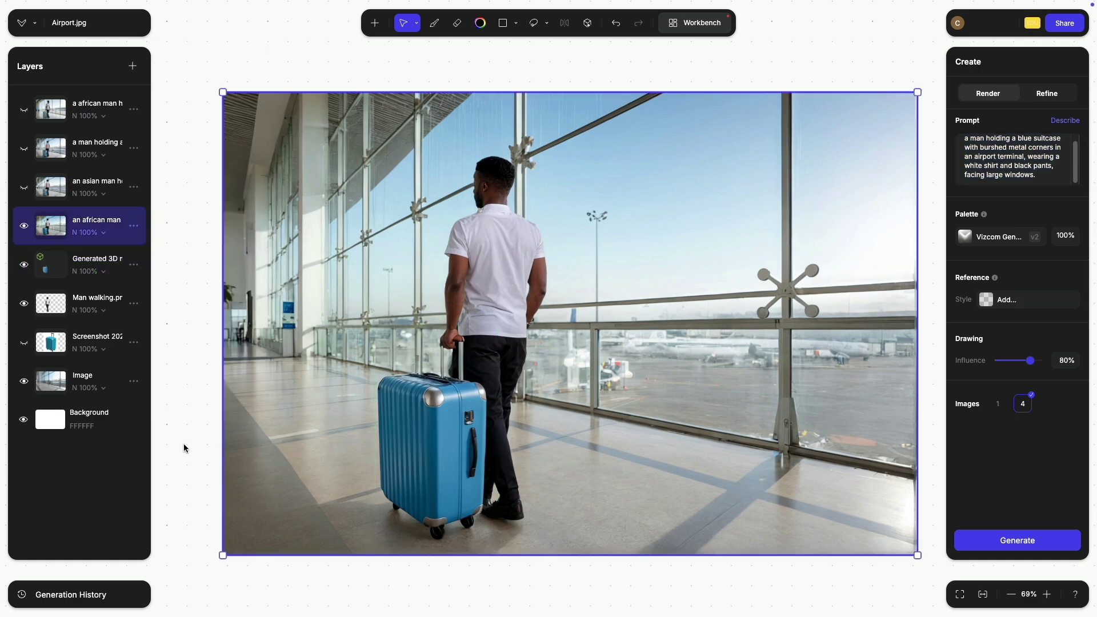
scroll(451, 344, "up", 5)
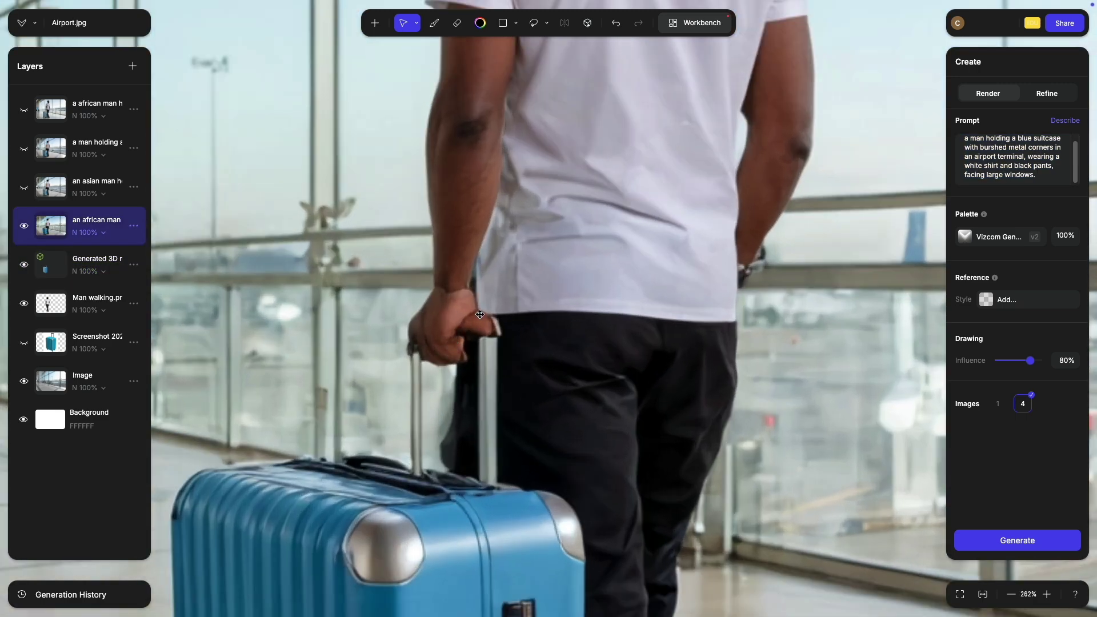
scroll(474, 341, "down", 2)
scroll(481, 321, "down", 3)
scroll(481, 321, "down", 3)
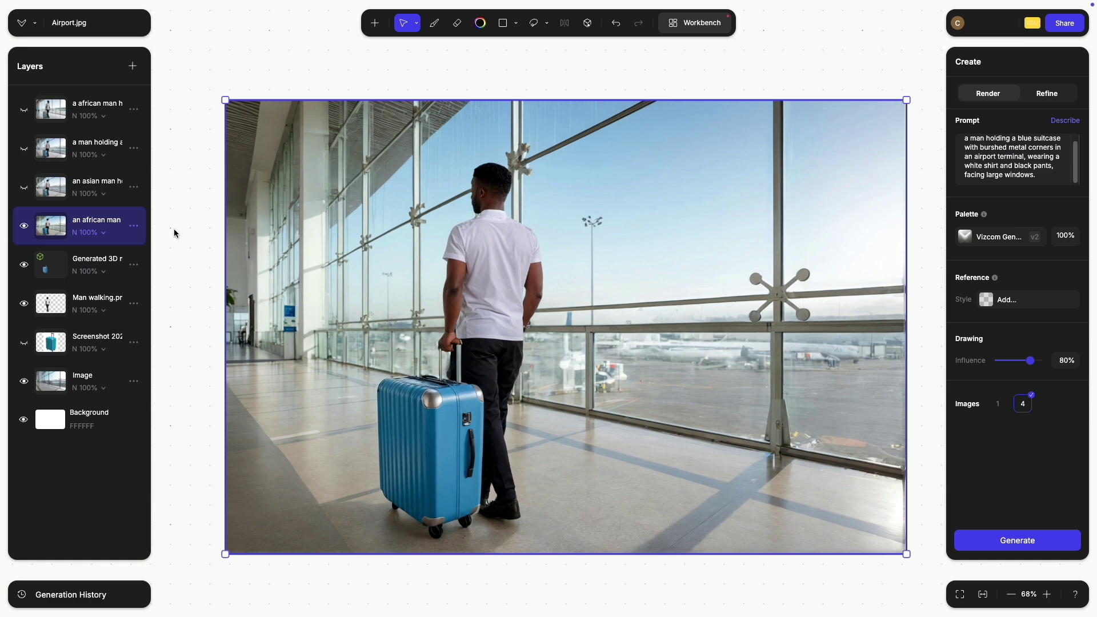
scroll(189, 249, "right", 2)
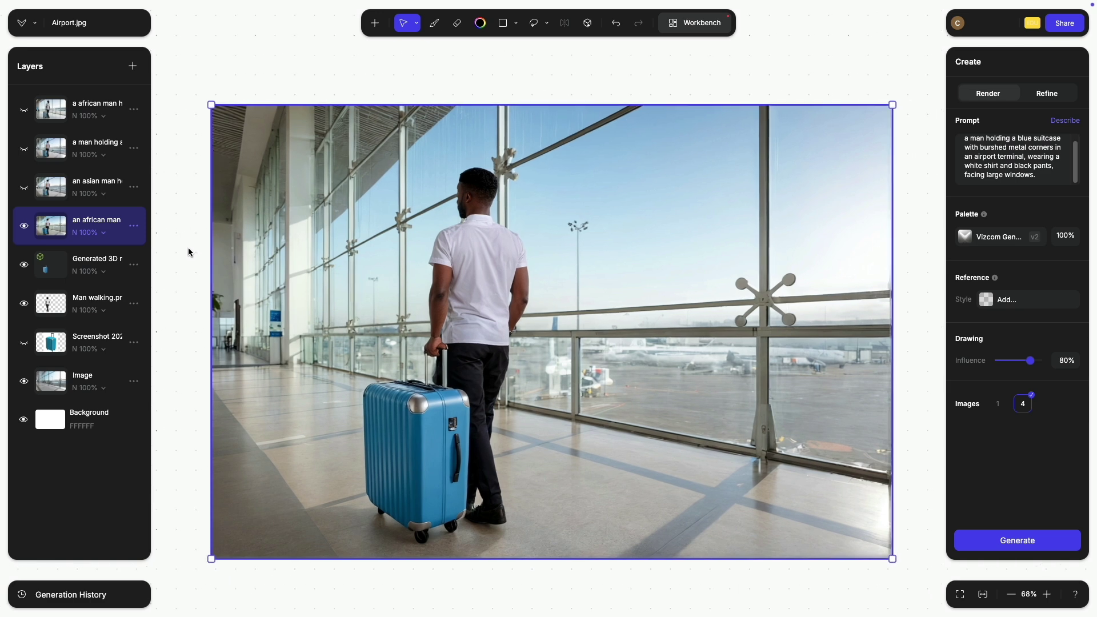
scroll(184, 250, "right", 1)
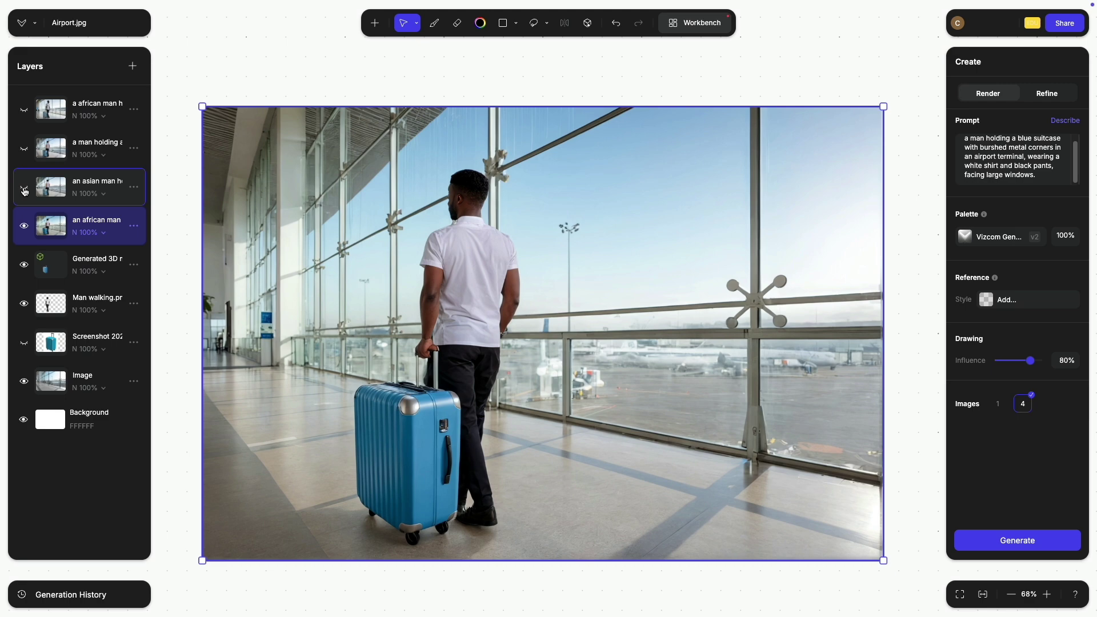
Step: Review the three alternative man-with-suitcase renders stacked above it one after another
left_click(24, 188)
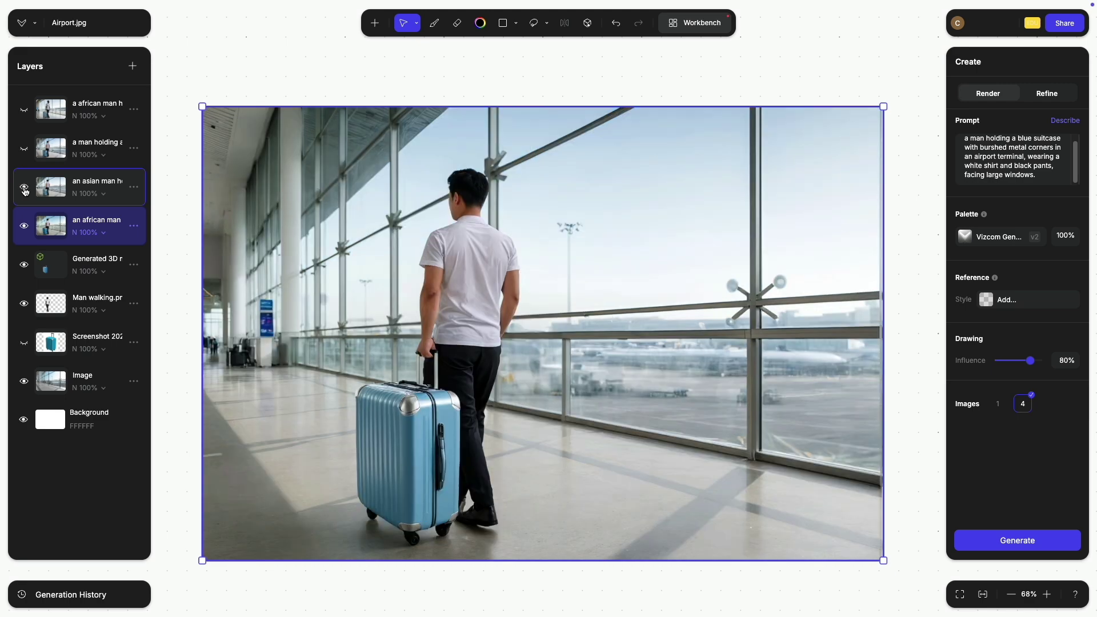
left_click(24, 151)
left_click(24, 188)
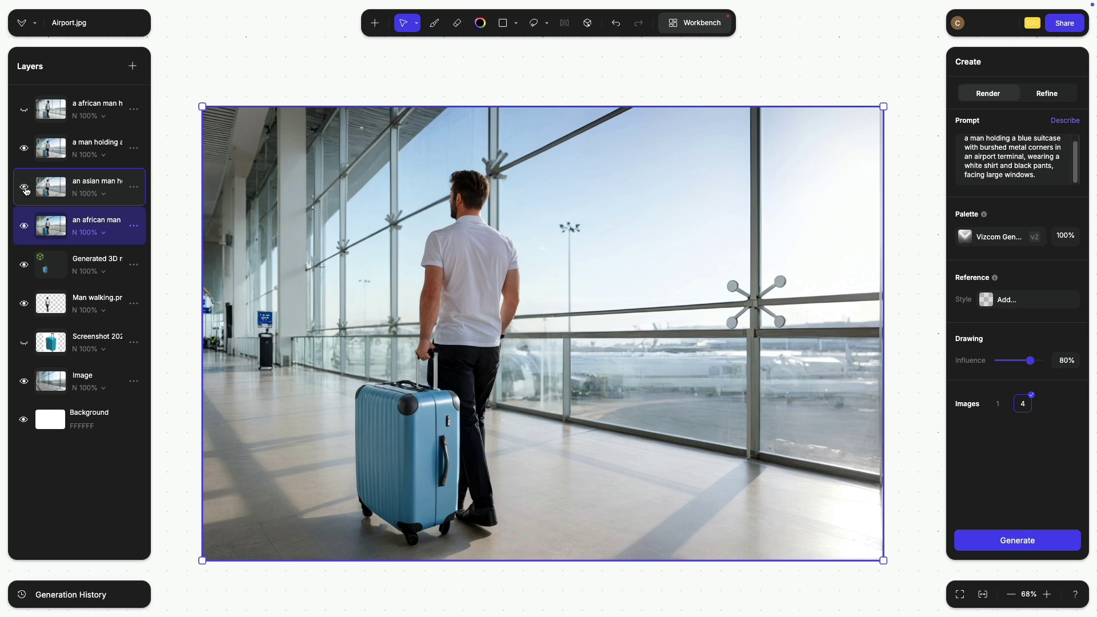
left_click(25, 112)
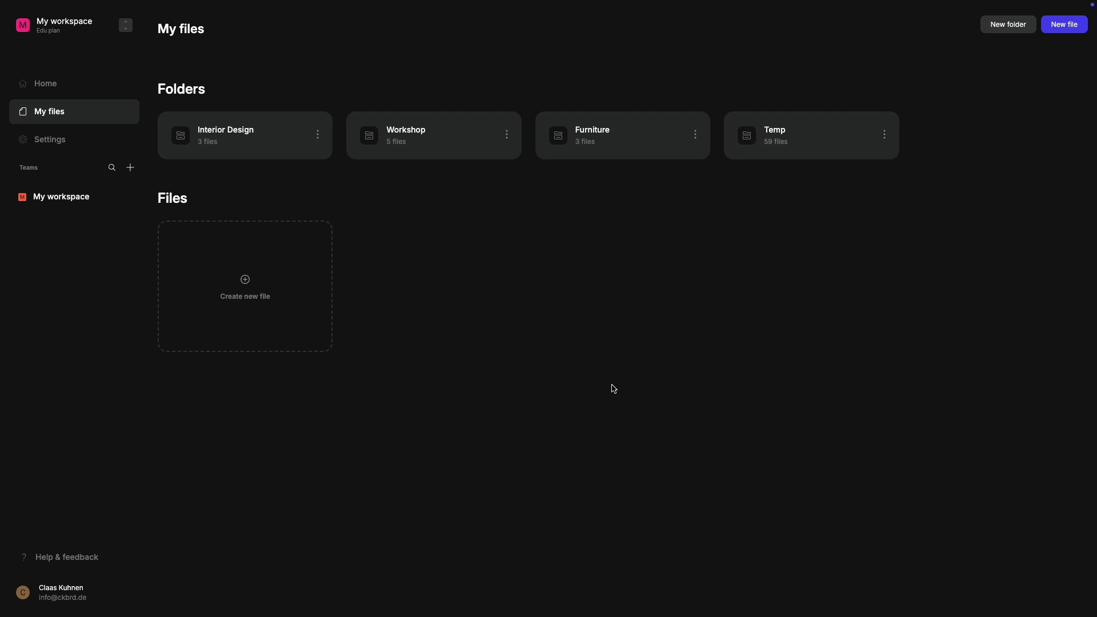
Step: Create a new Studio file from the image Airport.jpg on the Desktop
left_click(1067, 29)
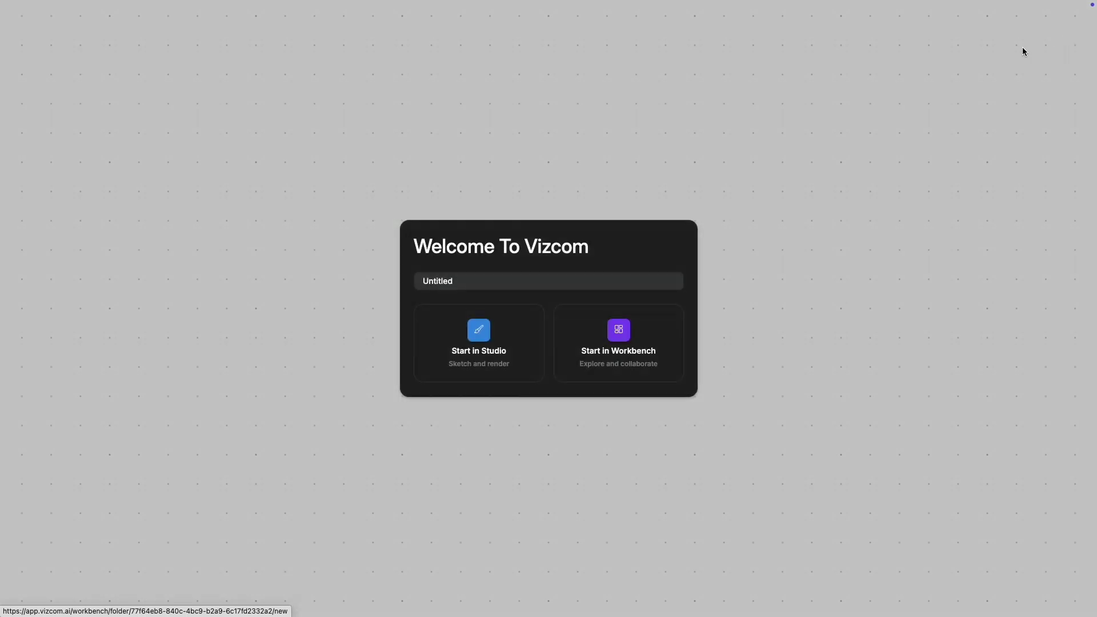
left_click(477, 339)
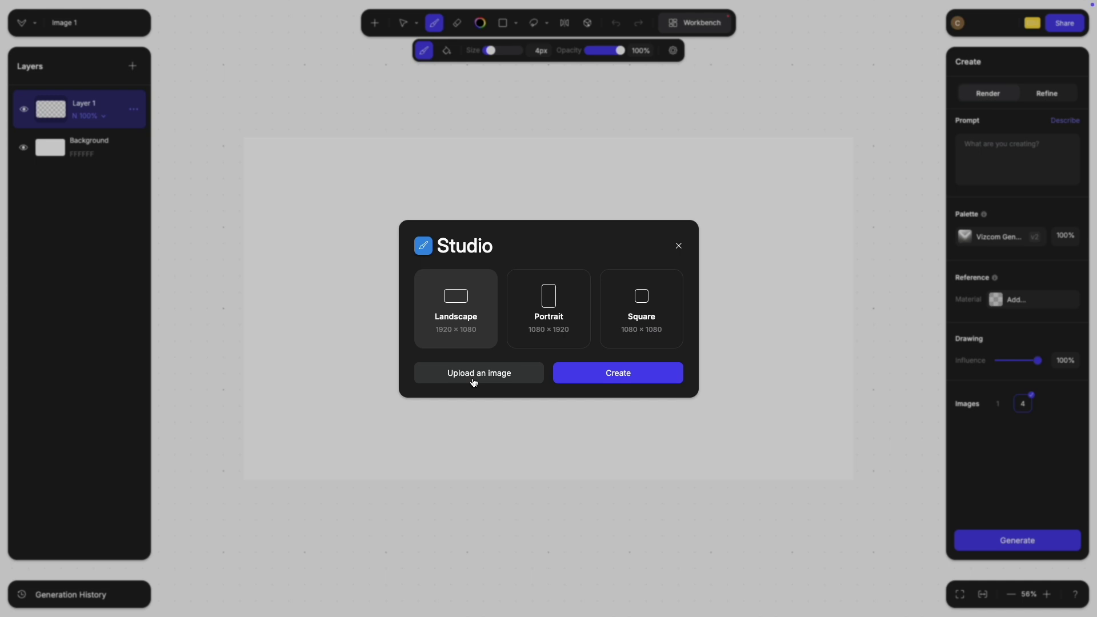
left_click(474, 383)
left_click(323, 250)
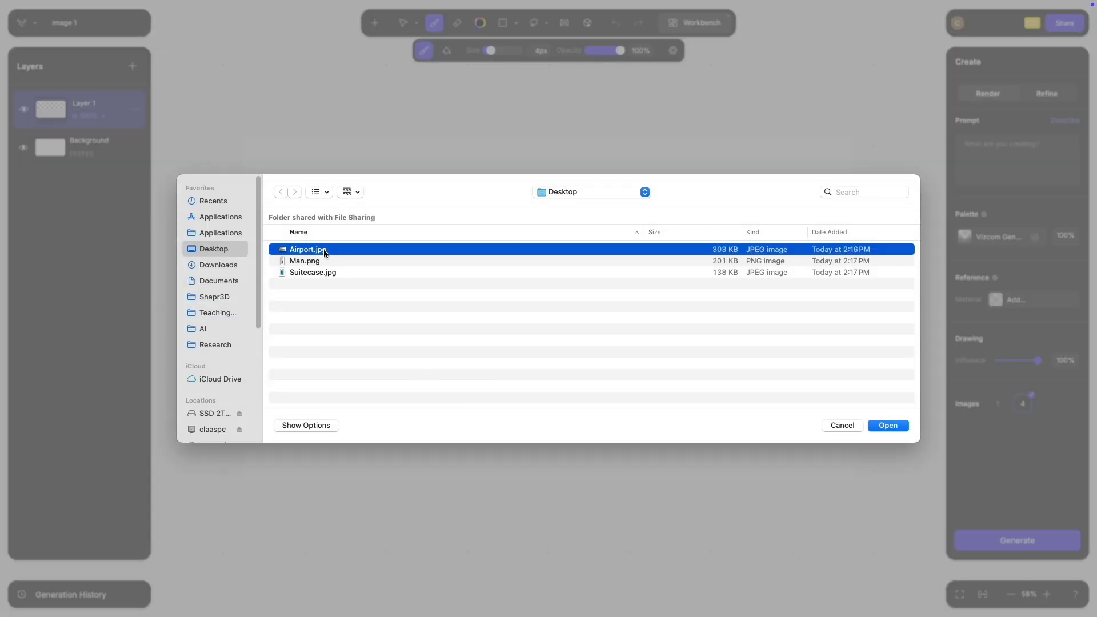
left_click(887, 426)
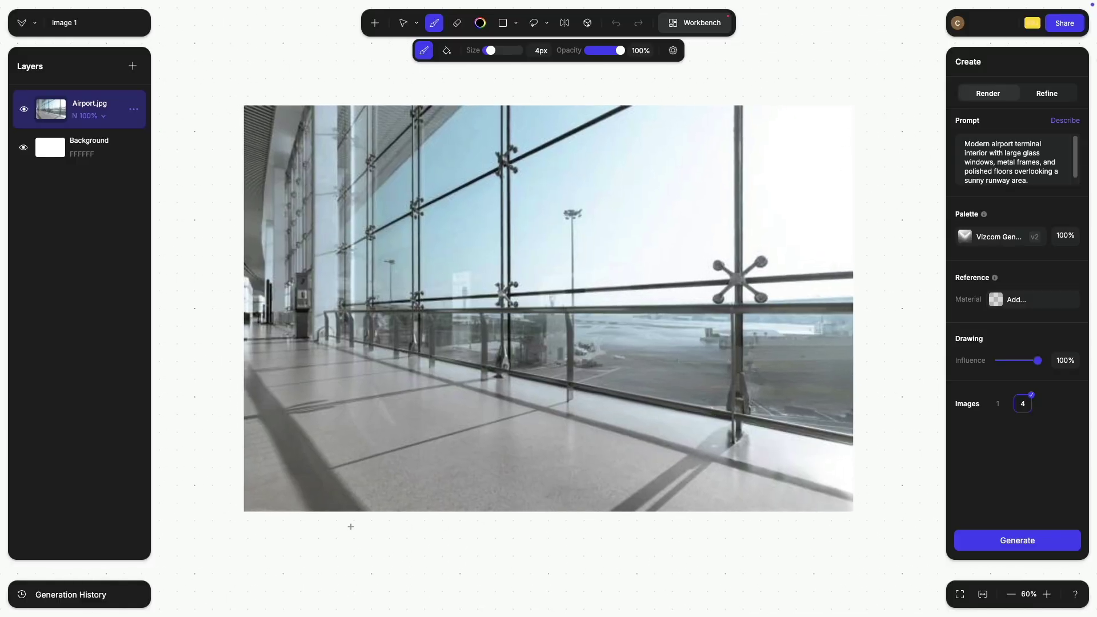
Step: Upload Suitecase.jpg as a new image layer and hide the Airport.jpg layer
left_click(375, 23)
left_click(371, 58)
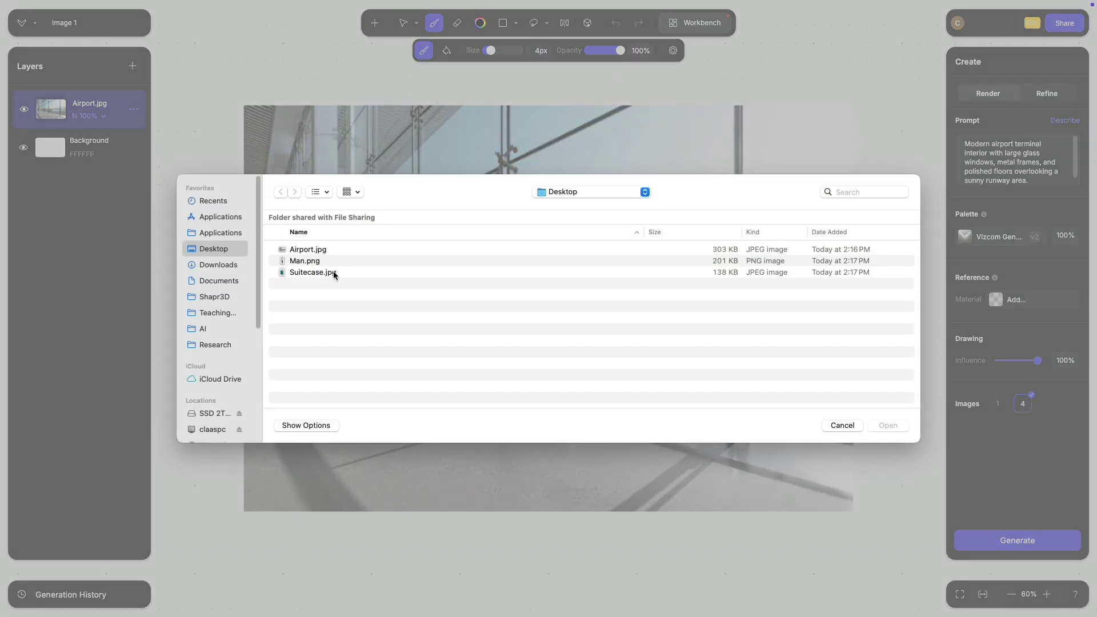
left_click(314, 273)
left_click(887, 426)
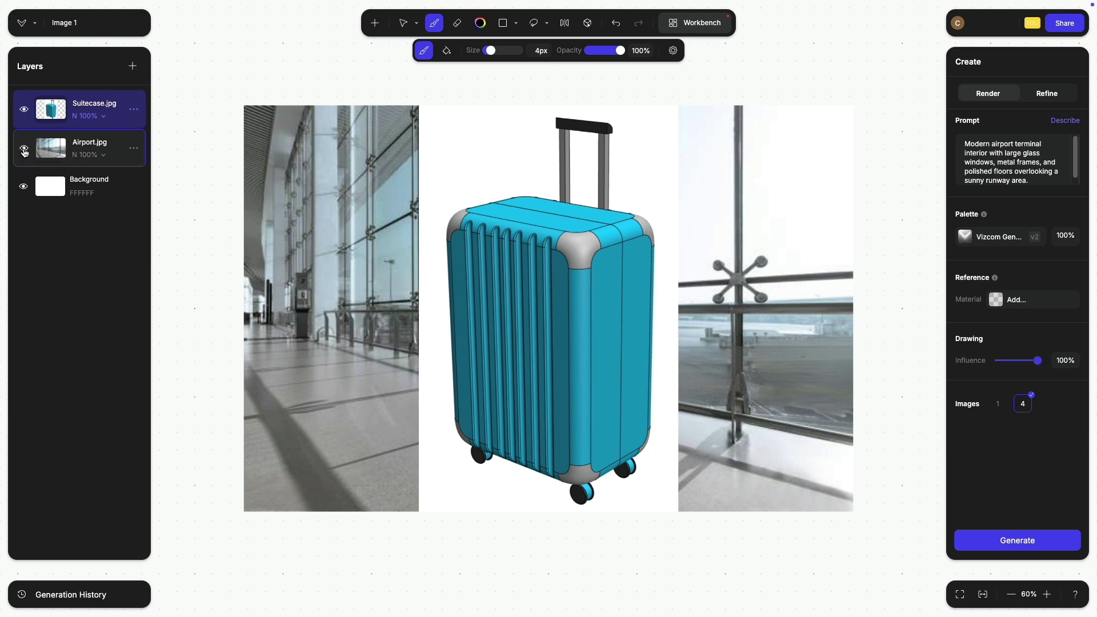
left_click(24, 149)
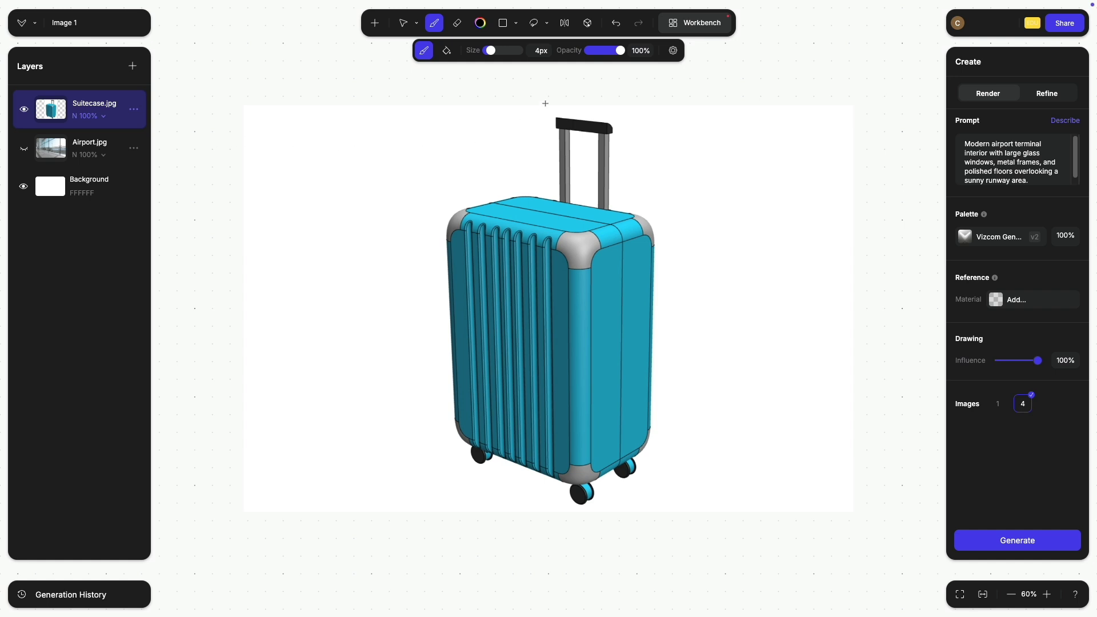
Step: Generate a detailed 3D model from the suitcase image and hide the Suitecase.jpg layer
left_click(589, 27)
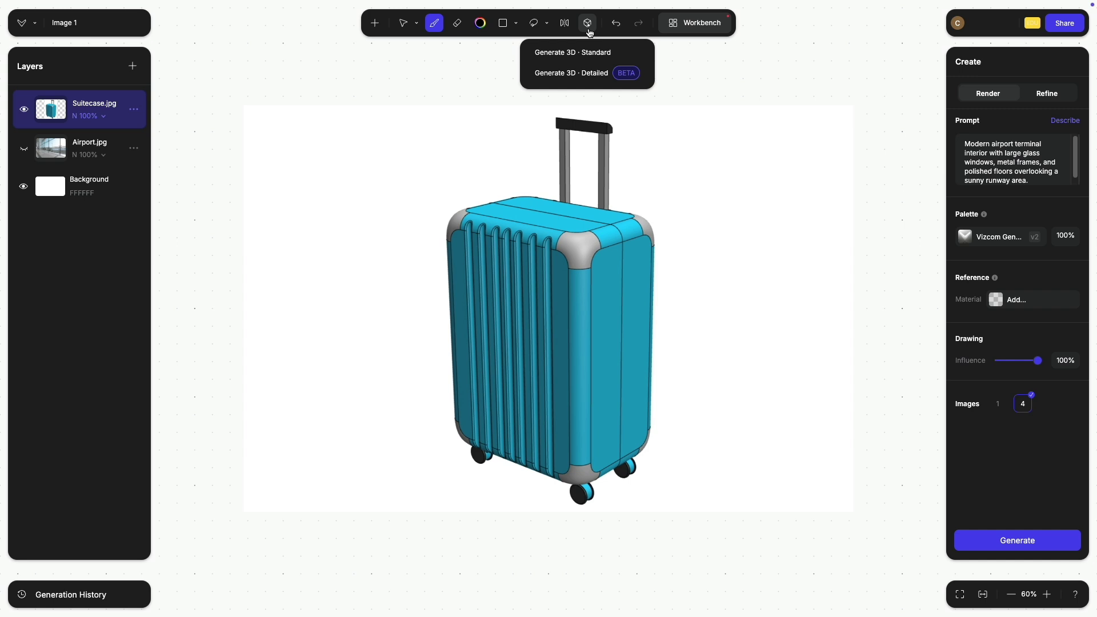
left_click(590, 80)
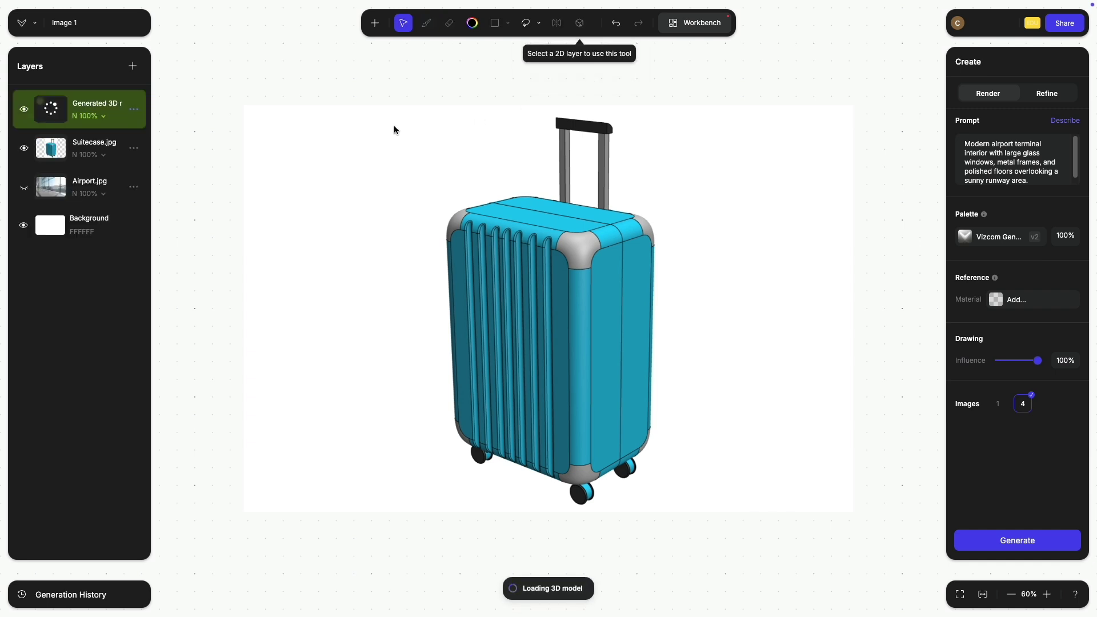
left_click(24, 148)
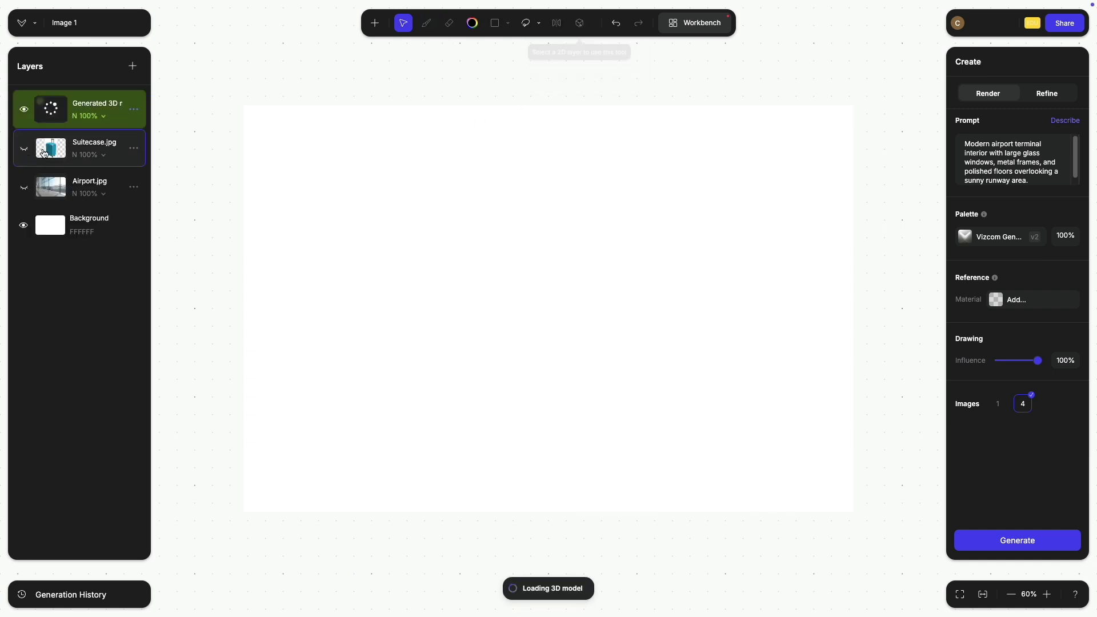
Step: Upload Man.png as a new image layer and show the Airport.jpg layer behind it
left_click(376, 24)
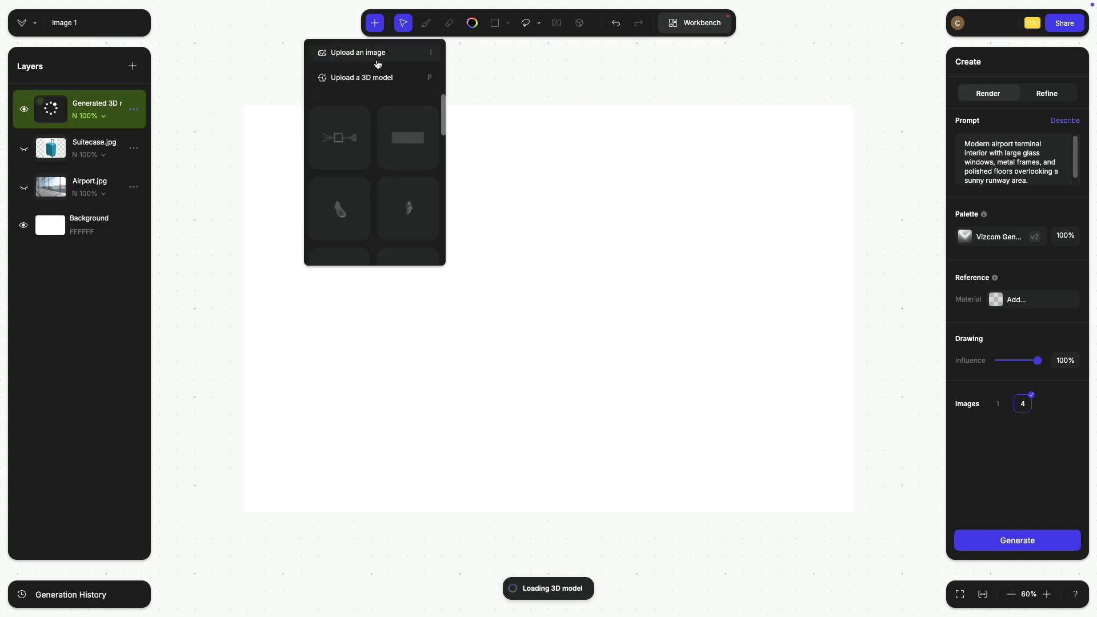
left_click(377, 60)
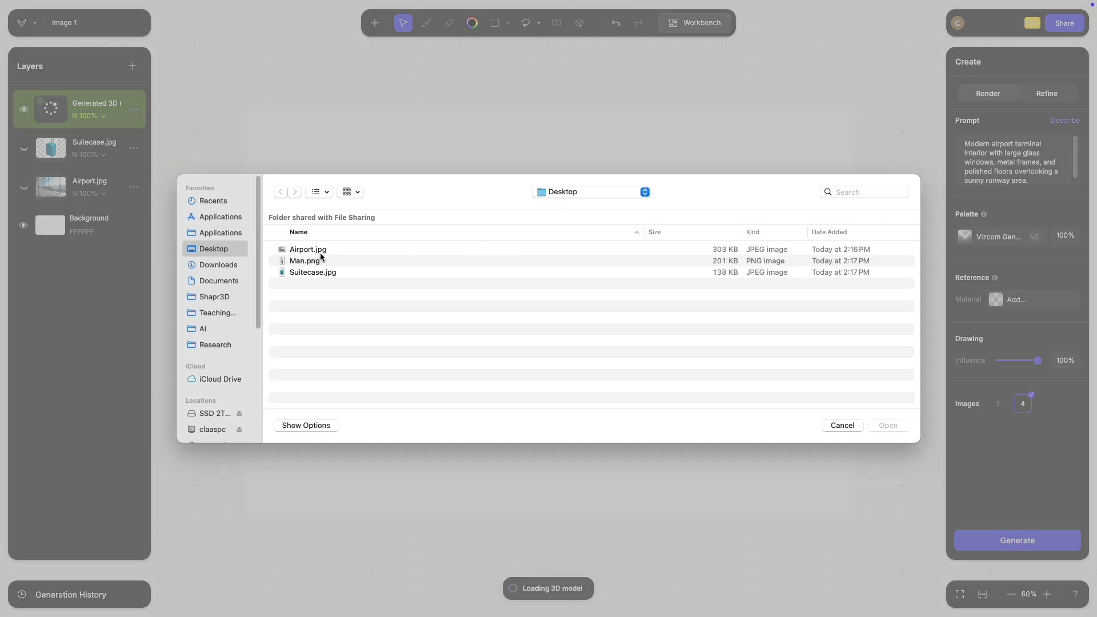
left_click(318, 261)
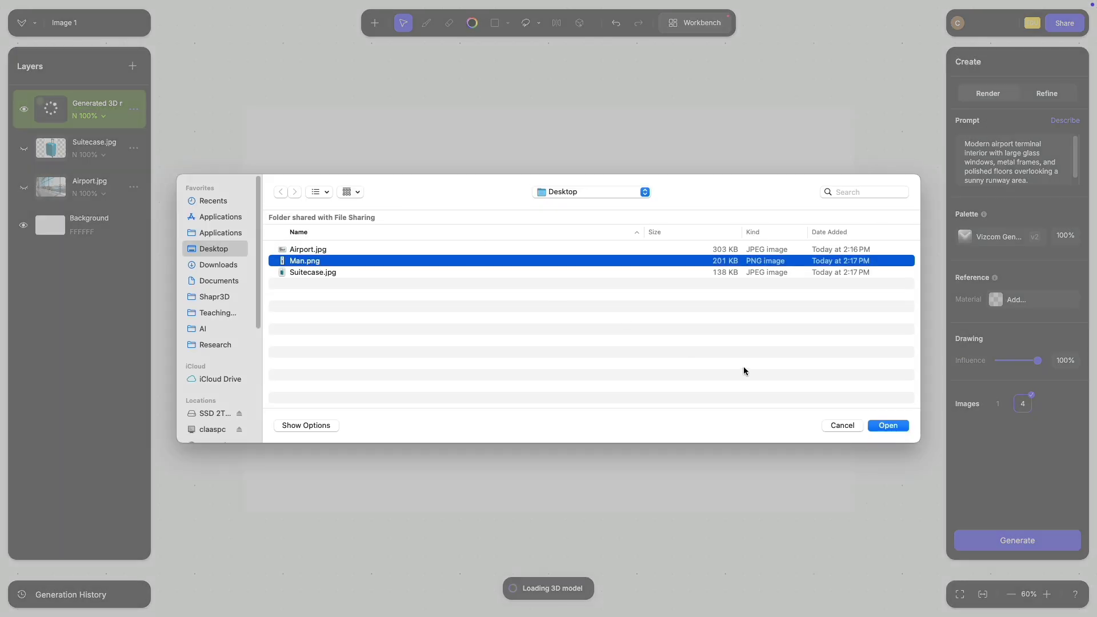
left_click(889, 426)
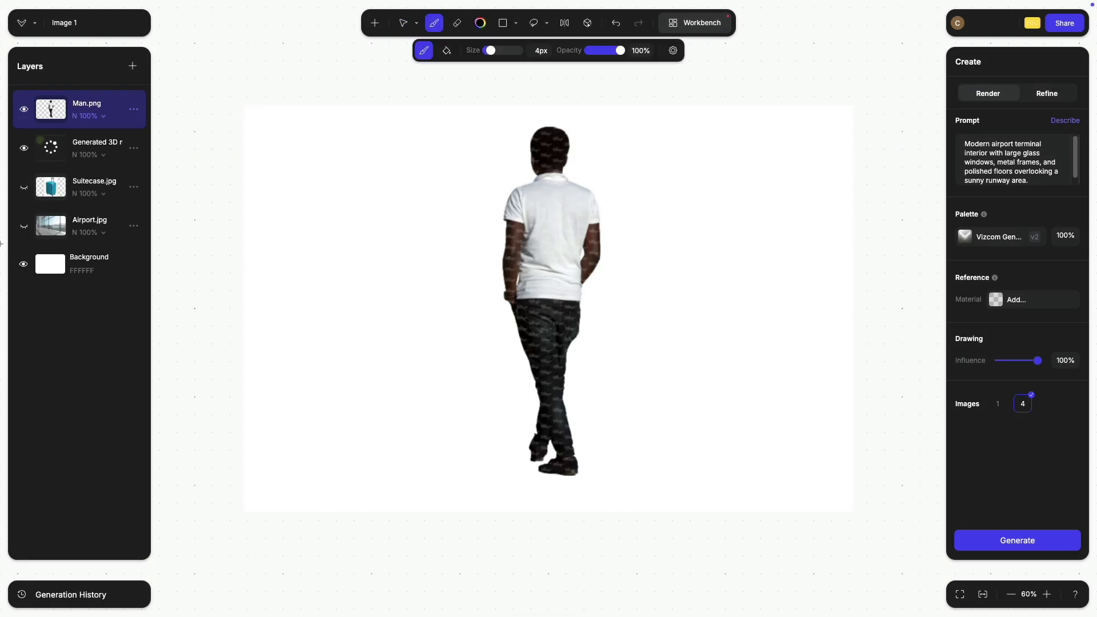
left_click(23, 226)
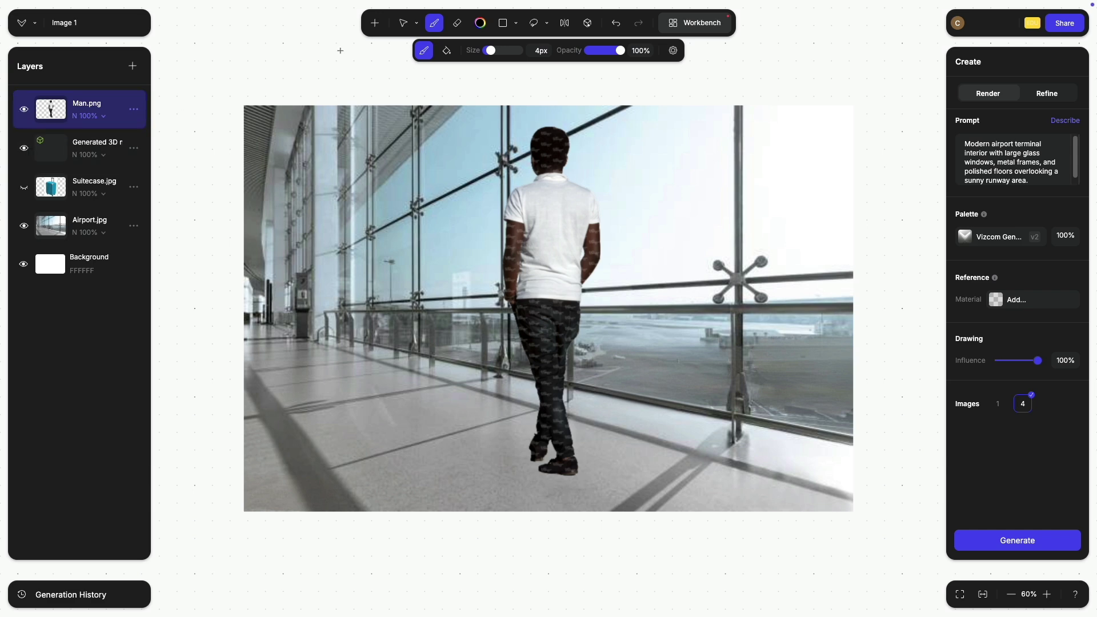
Step: Place the generated 3D suitcase on the floor to the man's left, rotated and scaled to suit the airport scene
left_click(404, 26)
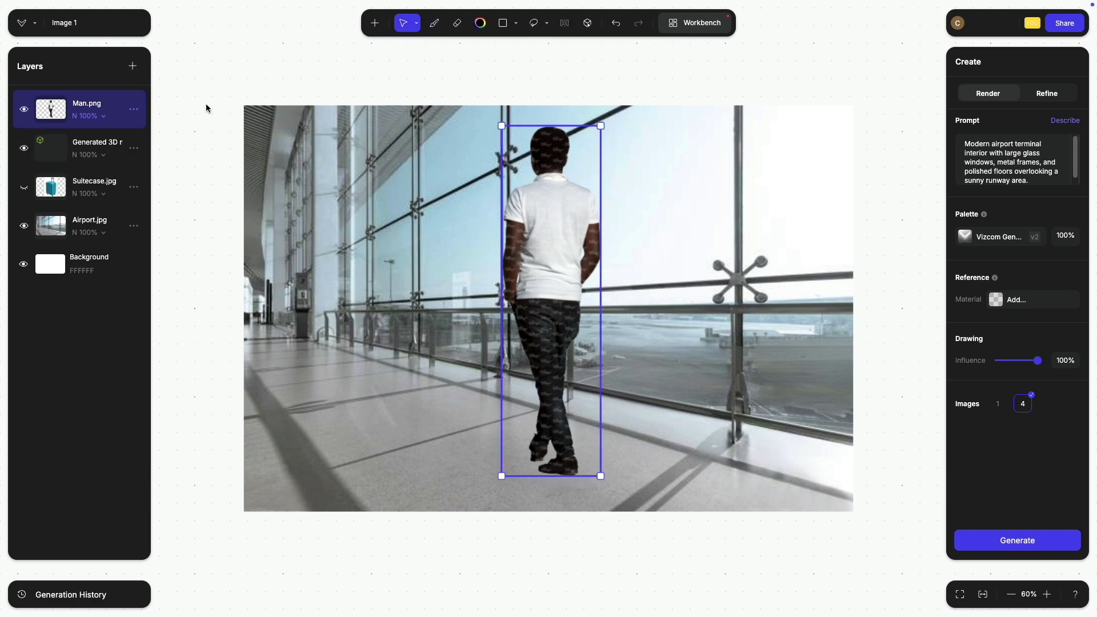
right_click(50, 156)
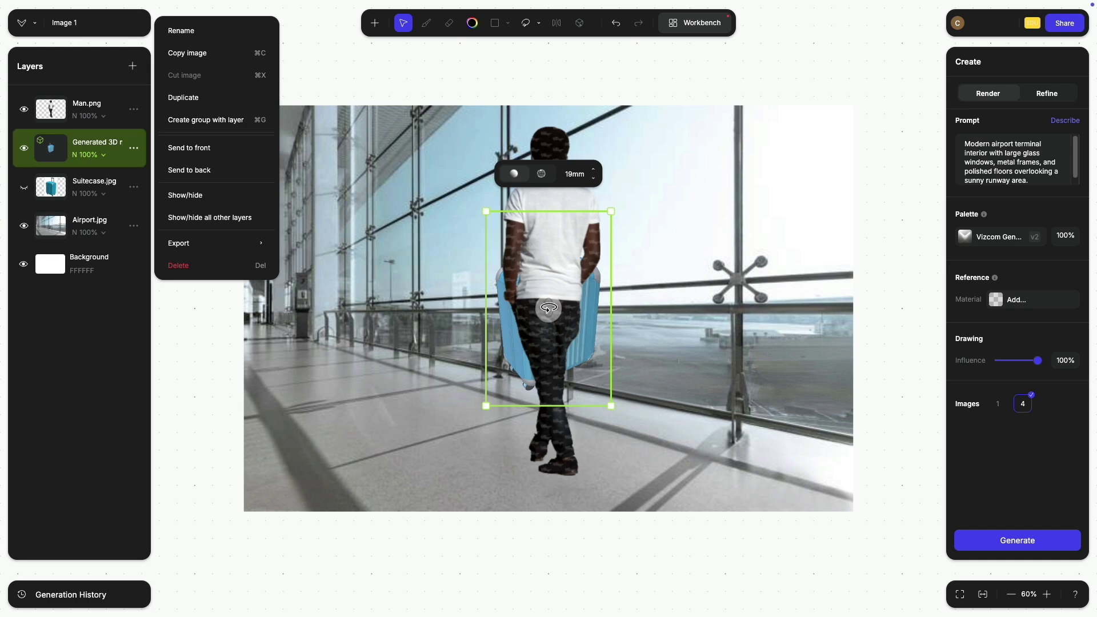
left_click_drag(512, 354, 364, 416)
left_click_drag(401, 371, 338, 374)
left_click_drag(422, 392, 469, 394)
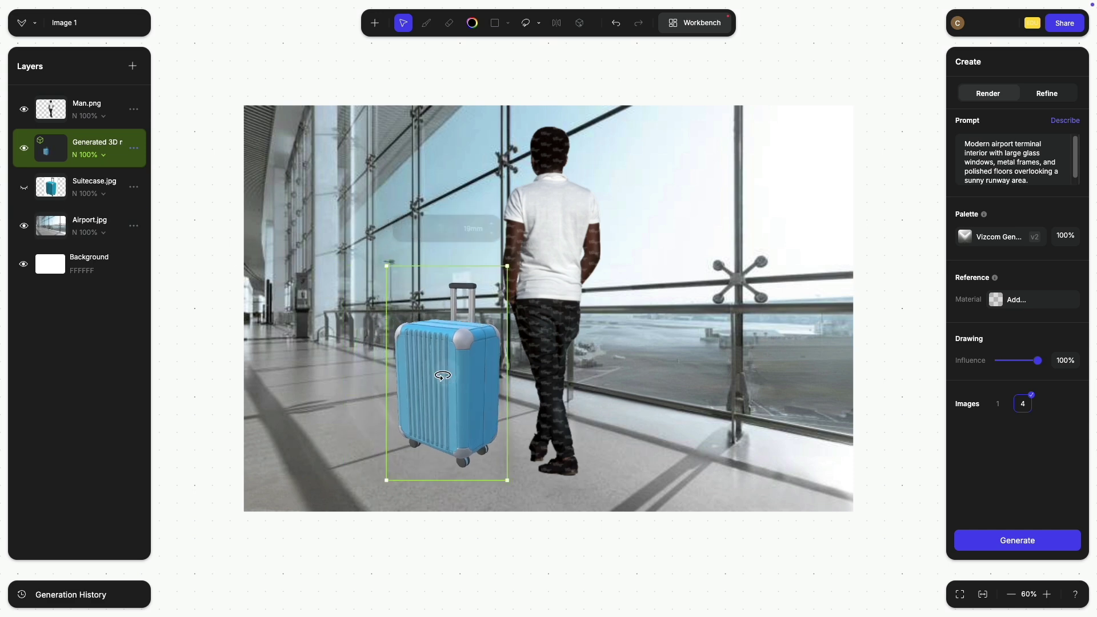
mouse_move(437, 386)
left_mouse_down()
mouse_move(423, 380)
mouse_move(430, 375)
left_mouse_up()
left_click_drag(474, 278, 461, 292)
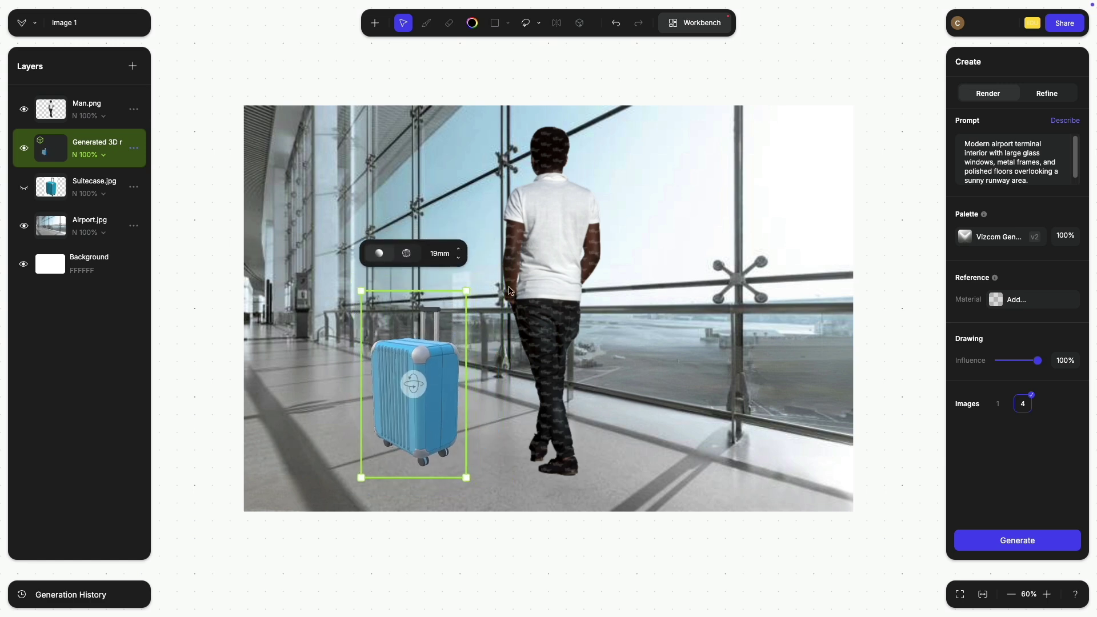
Step: Move Man.png beside the suitcase's handle and scale the figure down to match the suitcase in the airport scene
right_click(543, 327)
left_click_drag(544, 327, 477, 326)
left_click_drag(530, 126, 503, 197)
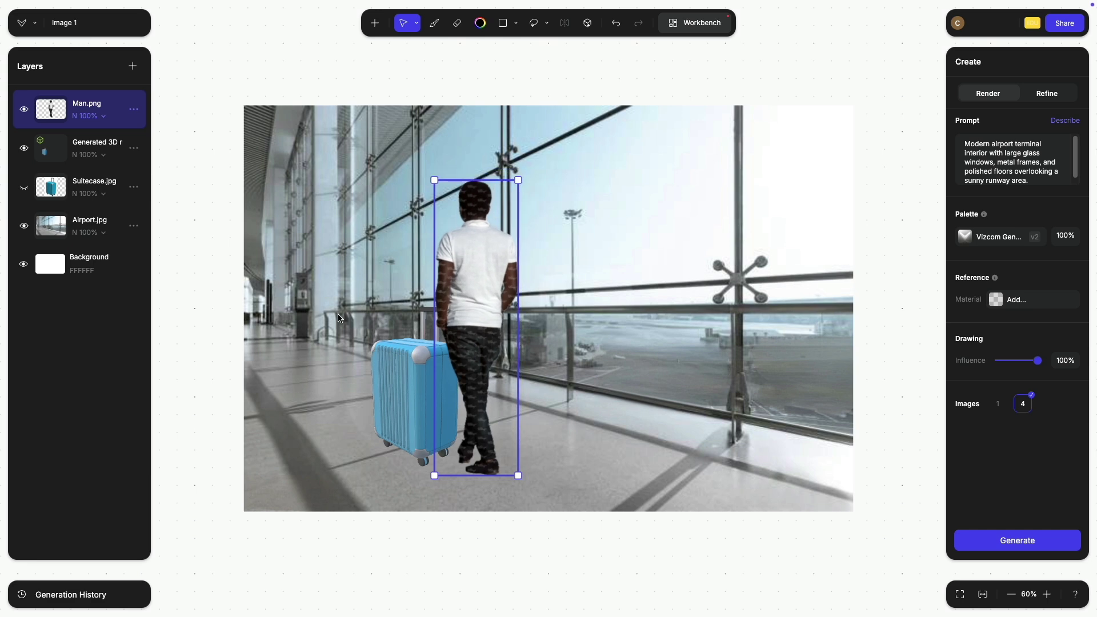
Step: Reposition the 3D suitcase slightly lower beside the man, scale it down a little and adjust its rotation
right_click(48, 161)
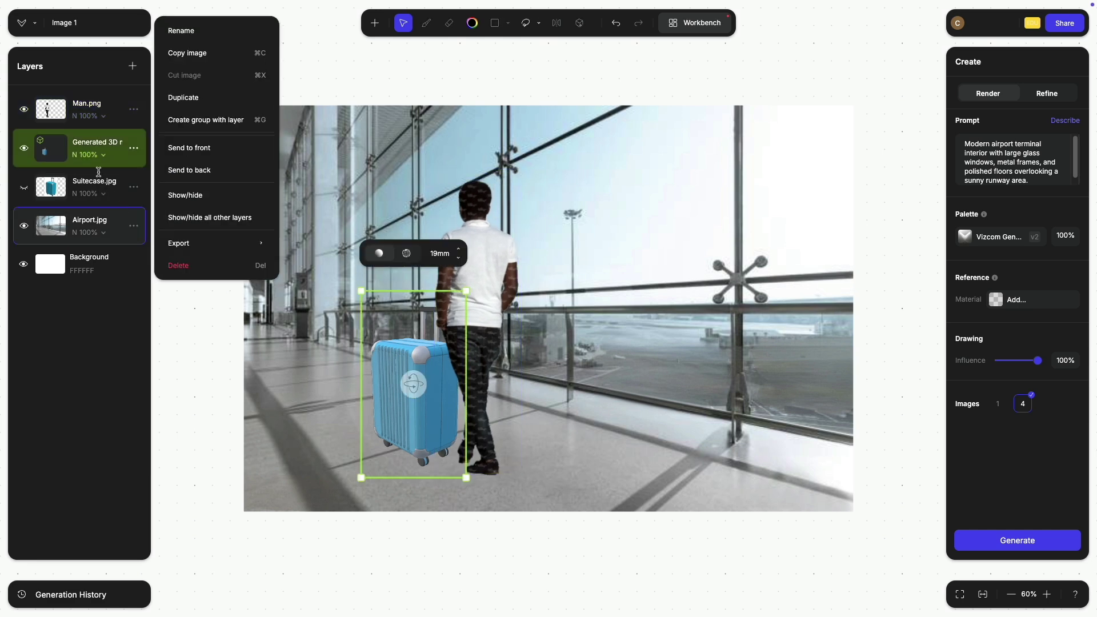
left_click(435, 427)
left_click_drag(436, 428, 438, 435)
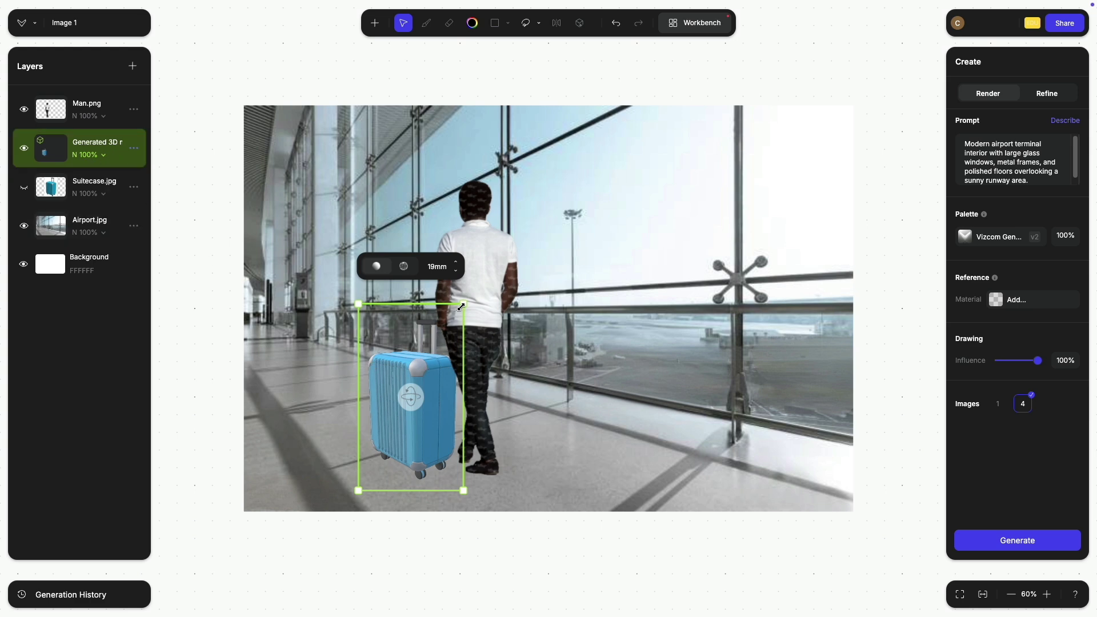
left_click_drag(463, 304, 458, 312)
left_click_drag(440, 414, 455, 422)
left_click_drag(475, 317, 477, 315)
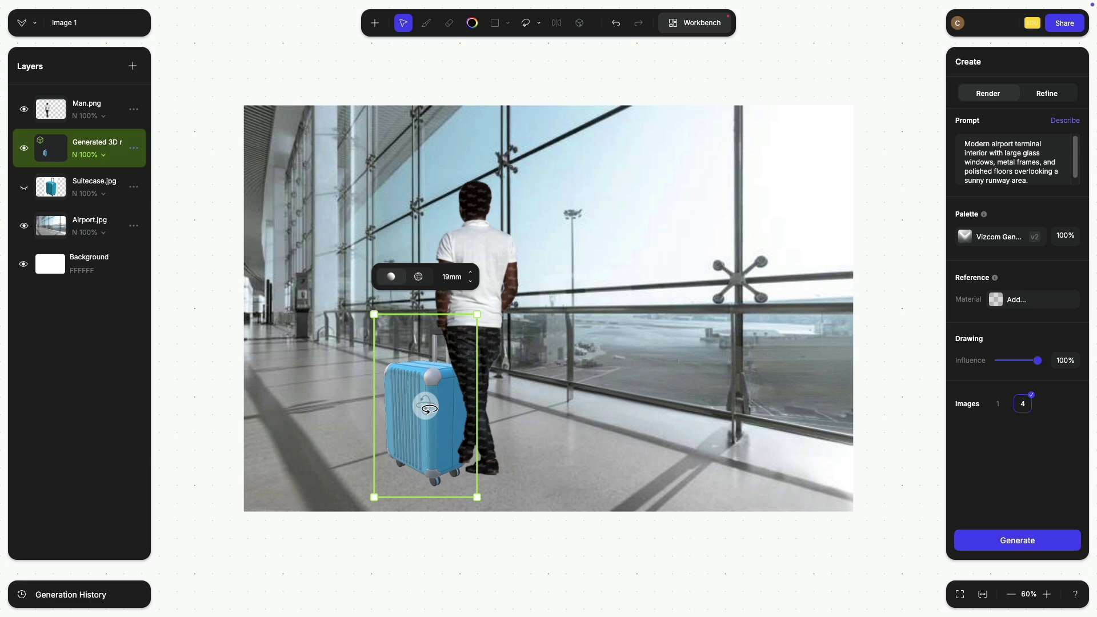
left_click_drag(425, 407, 421, 413)
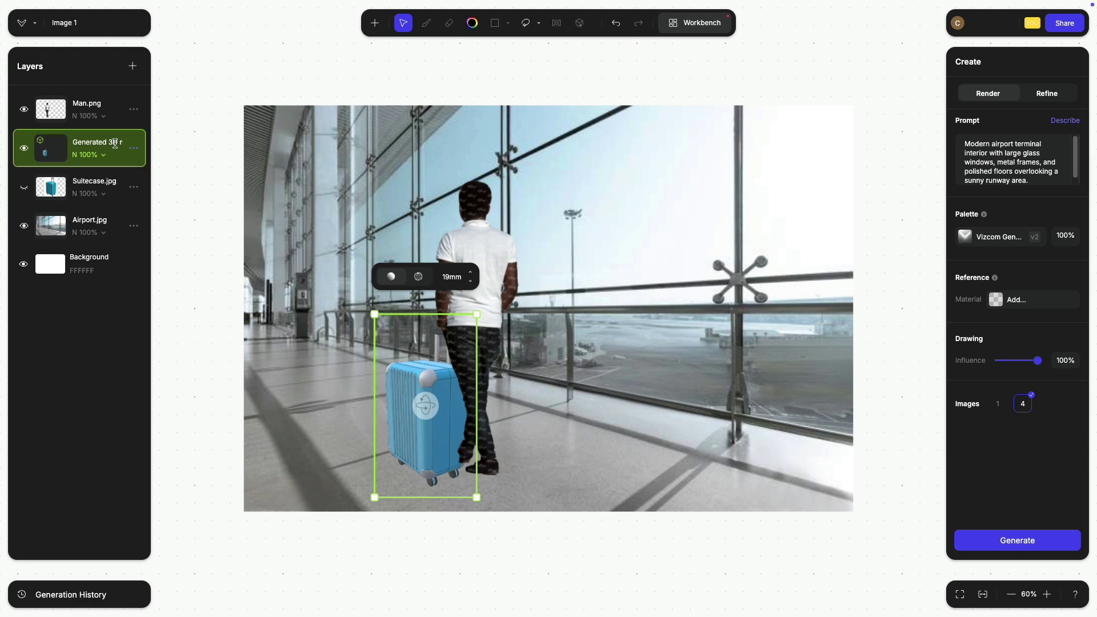
Step: Move the 3D suitcase layer above Man.png and set its focal length to 32 mm, fine-tuning its size and angle
left_click_drag(136, 150, 135, 105)
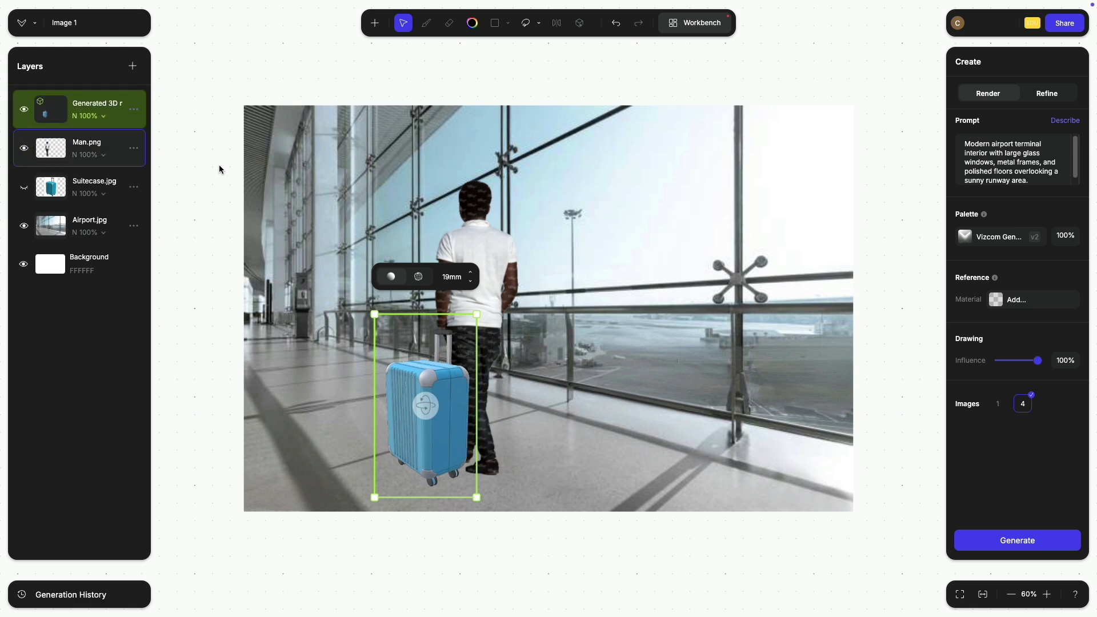
left_click_drag(376, 312, 373, 310)
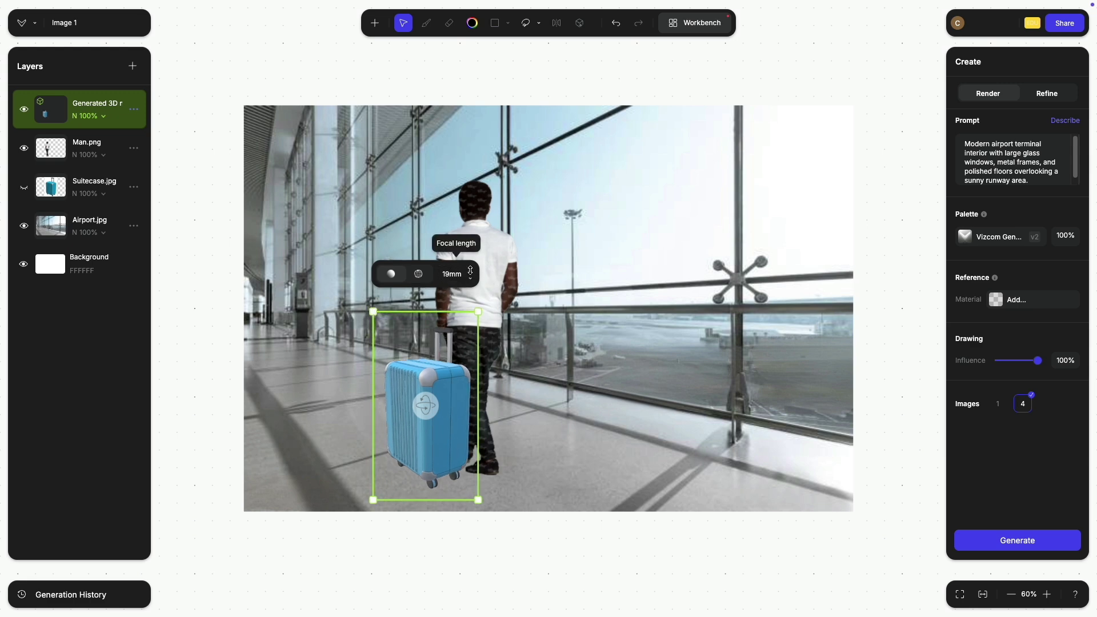
mouse_move(472, 271)
left_mouse_down()
mouse_move(473, 221)
mouse_move(471, 255)
left_mouse_up()
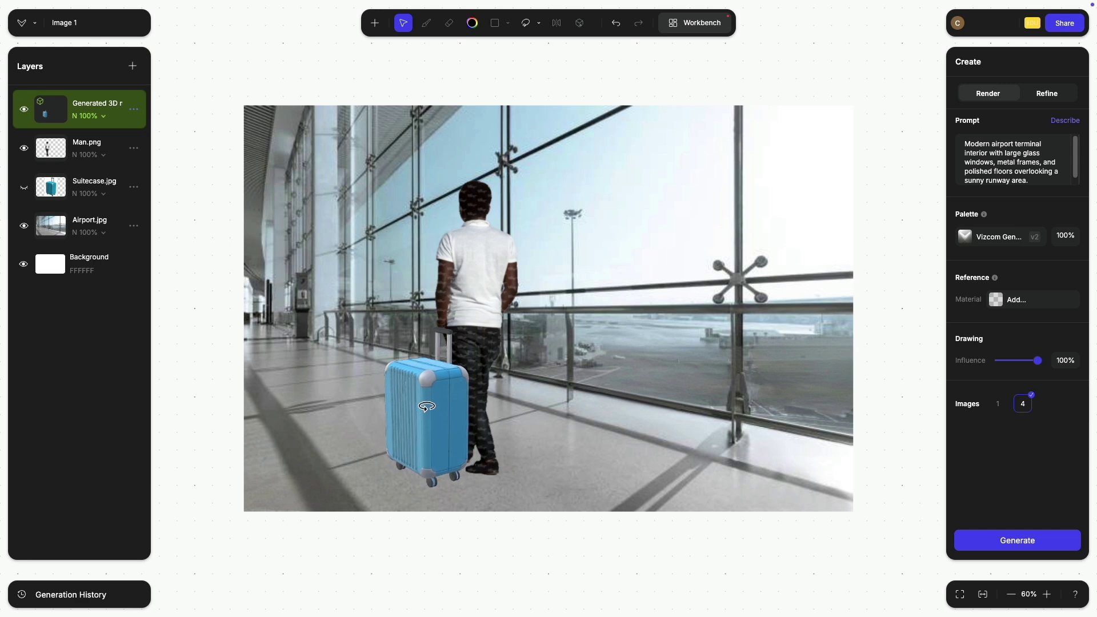
left_click(425, 406)
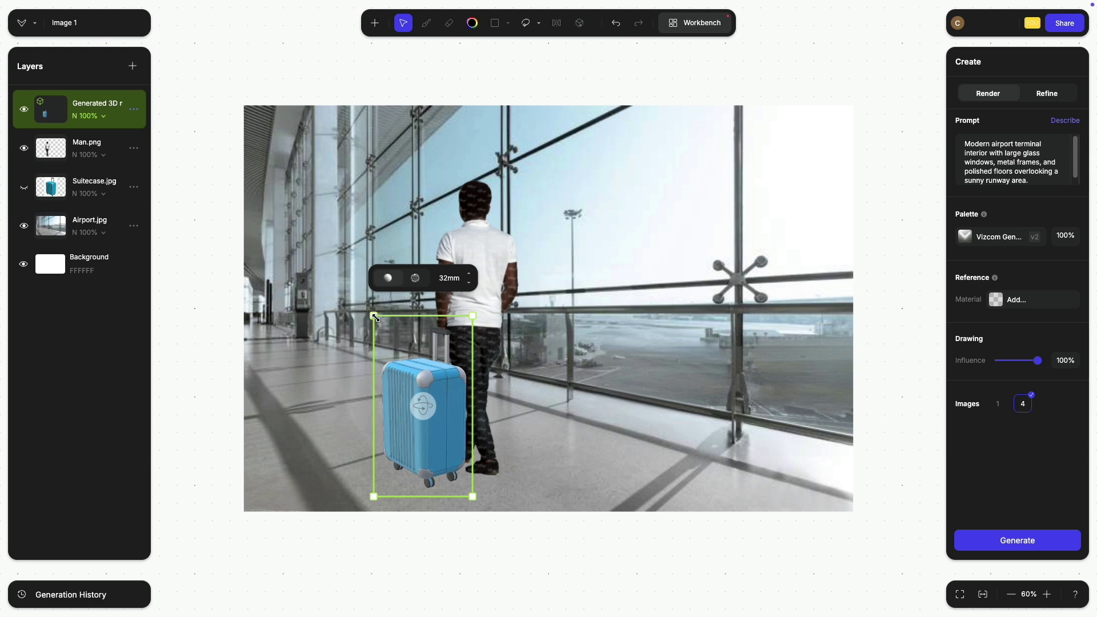
left_click_drag(374, 317, 373, 315)
left_click_drag(425, 404, 425, 403)
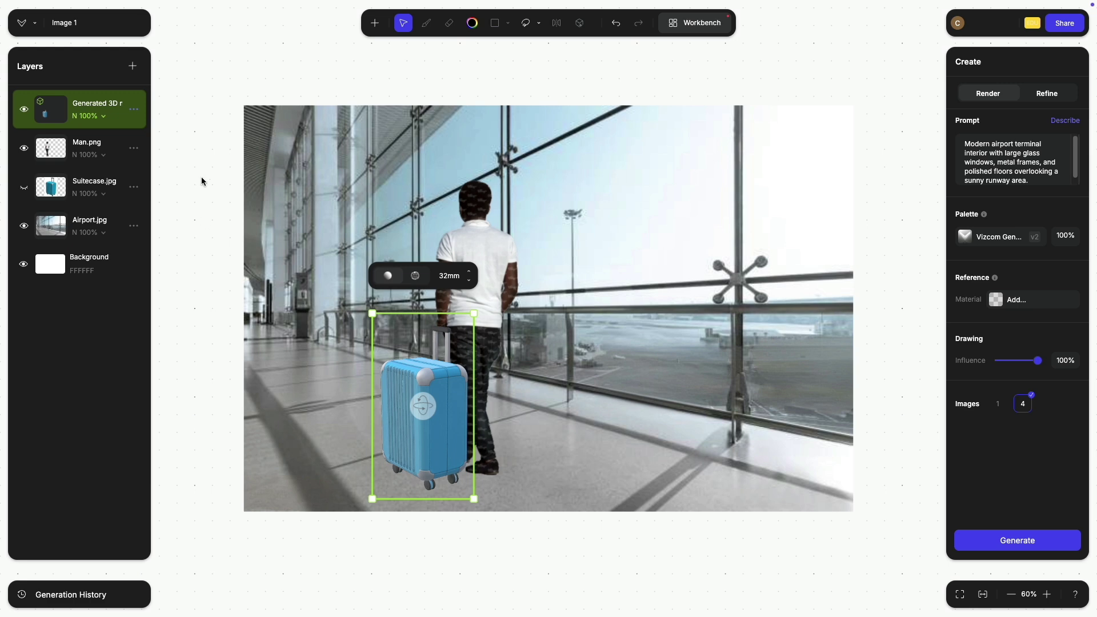
Step: Replace the prompt with an automatic description of the canvas and generate four renders
left_click(1058, 122)
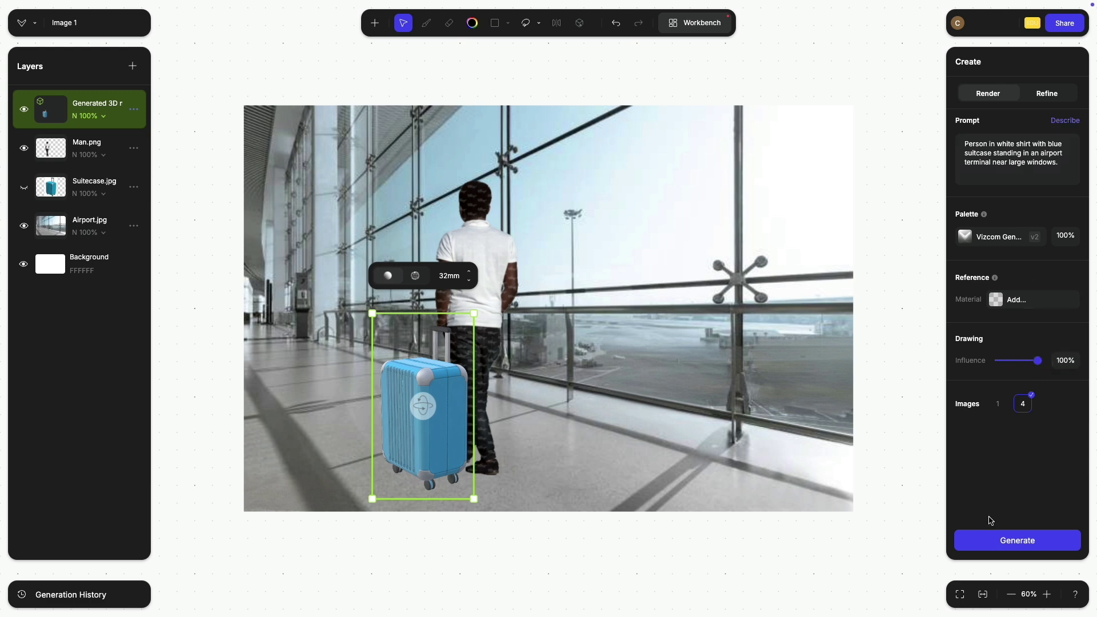
left_click(1026, 545)
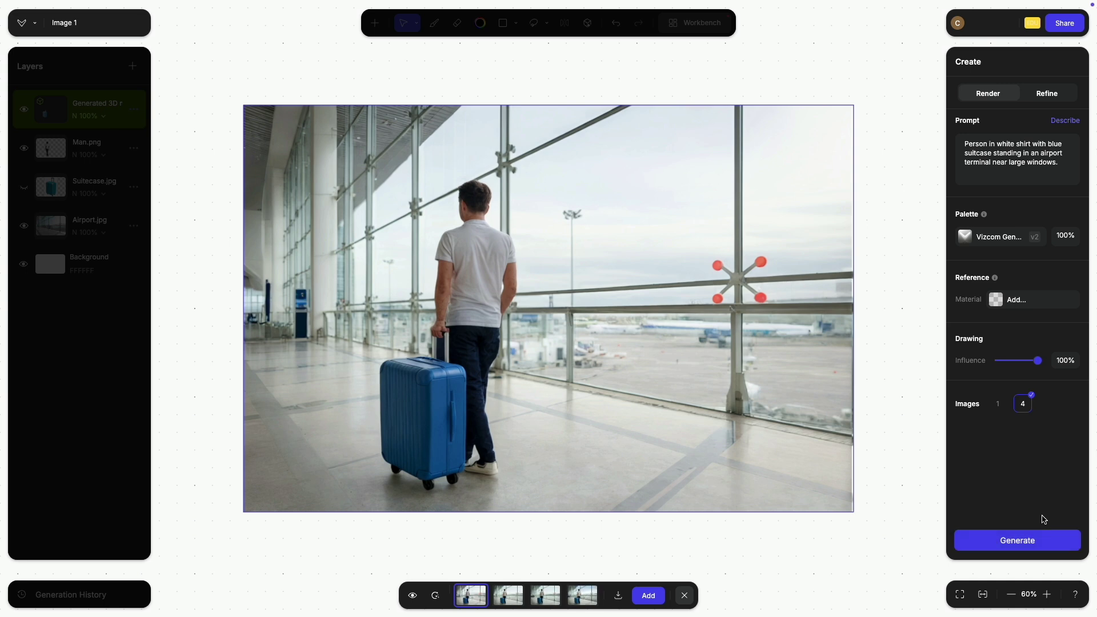
Step: Examine each of the four generated renders, comparing the suitcase, the man and the airport background
left_click(508, 595)
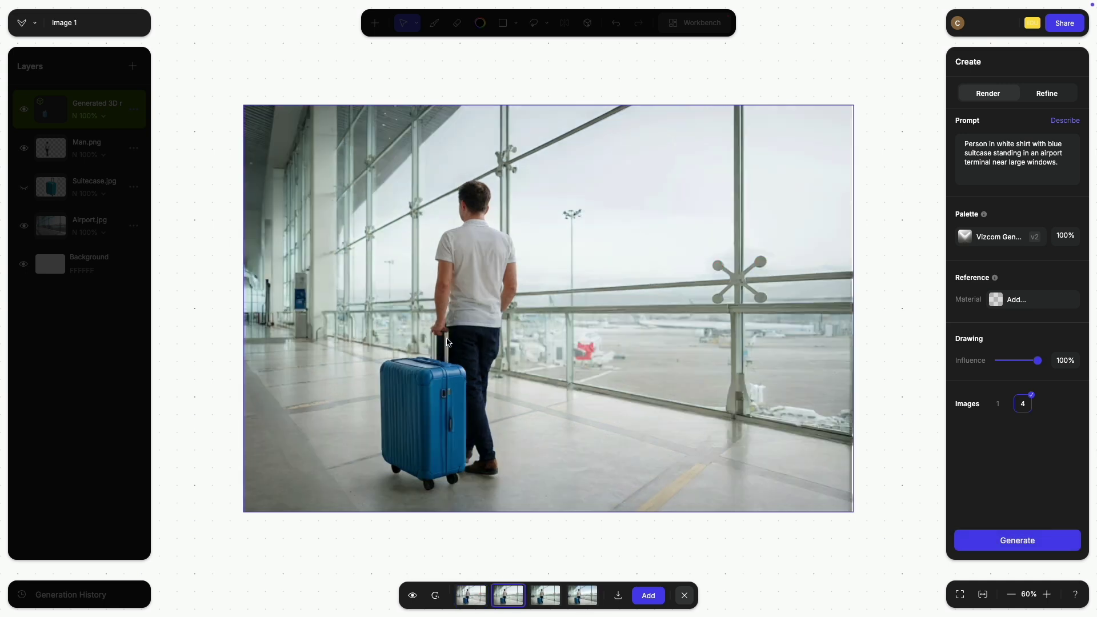
left_click(552, 595)
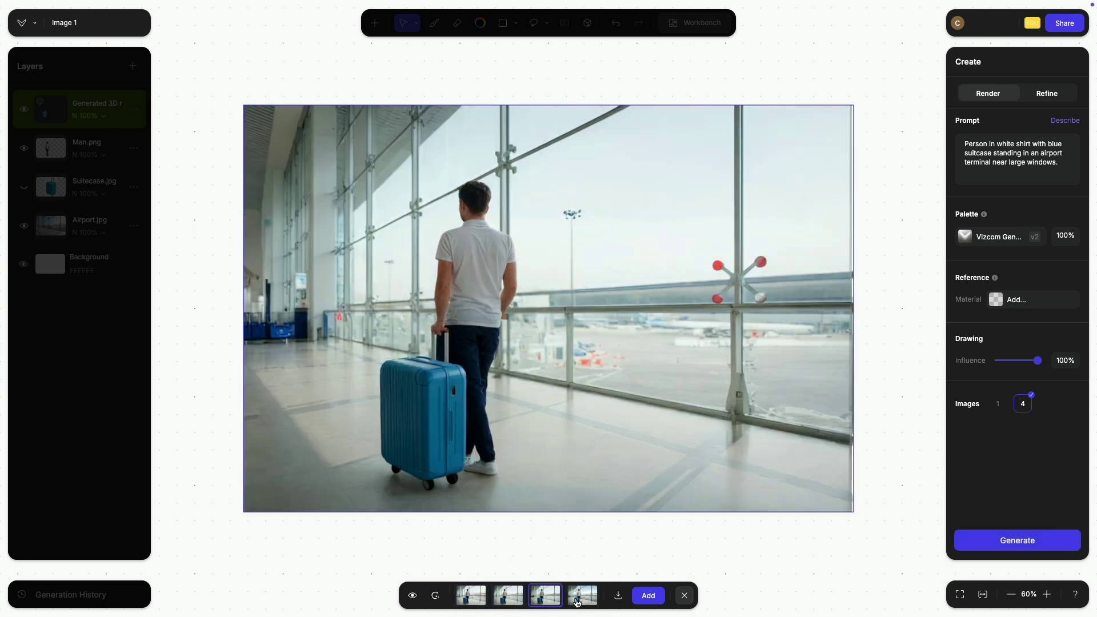
left_click(576, 601)
left_click(471, 599)
left_click(508, 599)
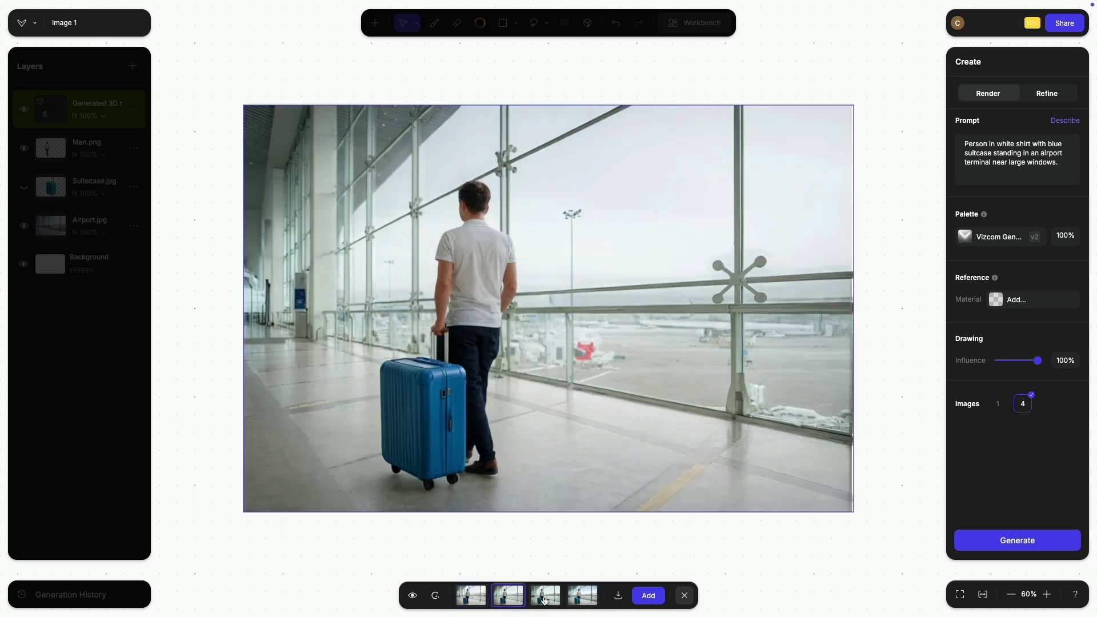
left_click(547, 600)
left_click(574, 600)
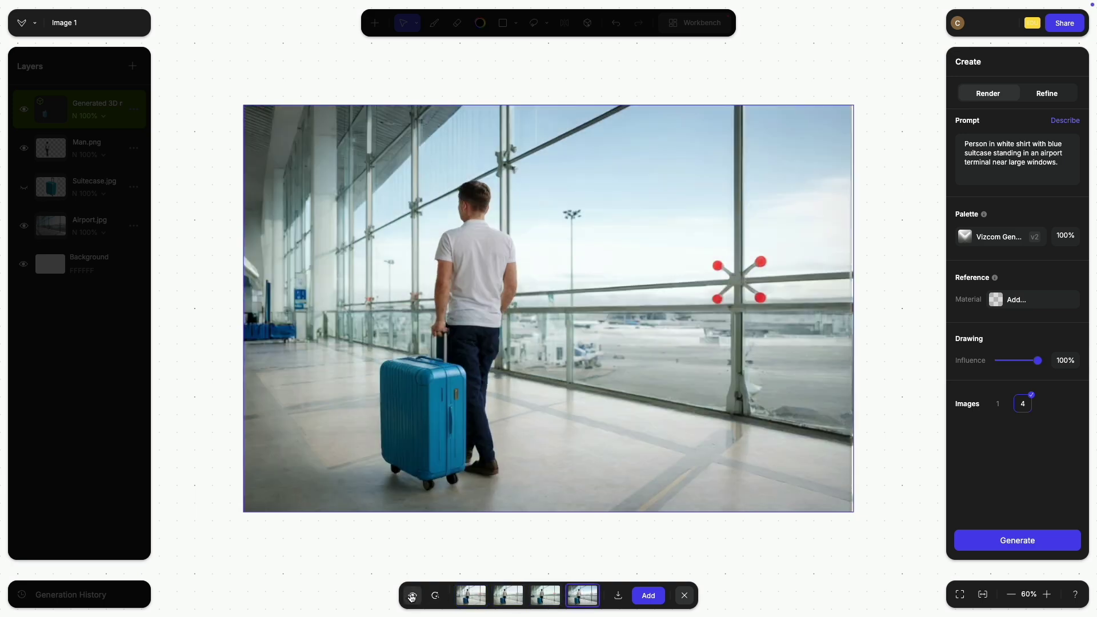
Step: Compare the fourth render repeatedly with the original canvas
left_click(411, 597)
left_click(411, 597)
left_click(411, 597)
left_click(411, 597)
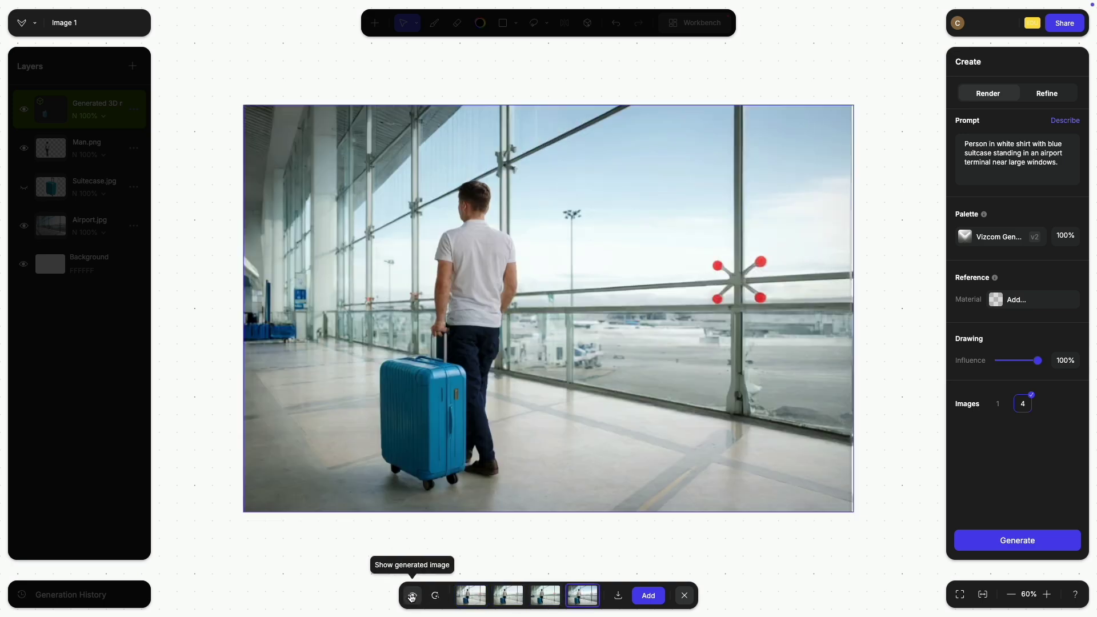
left_click(411, 597)
left_click(412, 596)
left_click(412, 597)
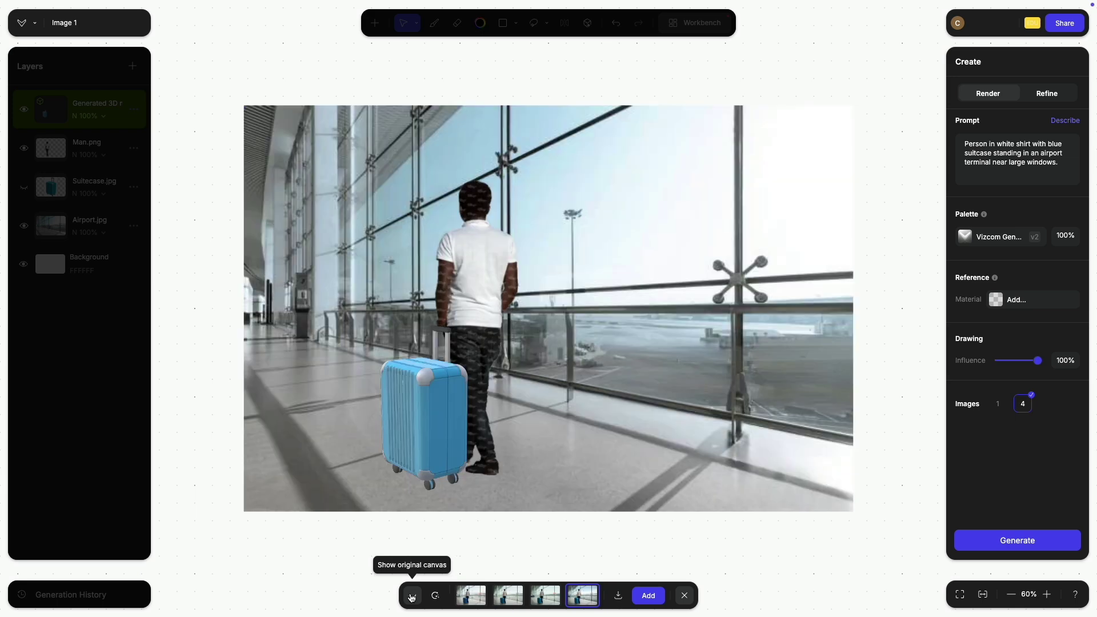
left_click(412, 597)
left_click(412, 597)
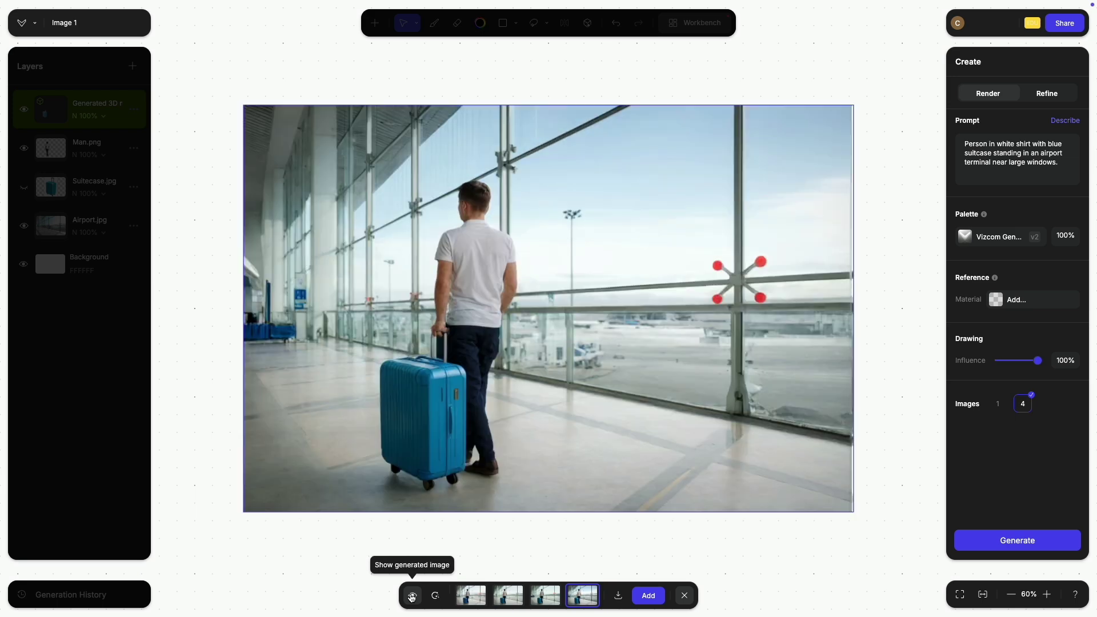
Step: Review the first three renders again and discard the whole generated set
left_click(472, 597)
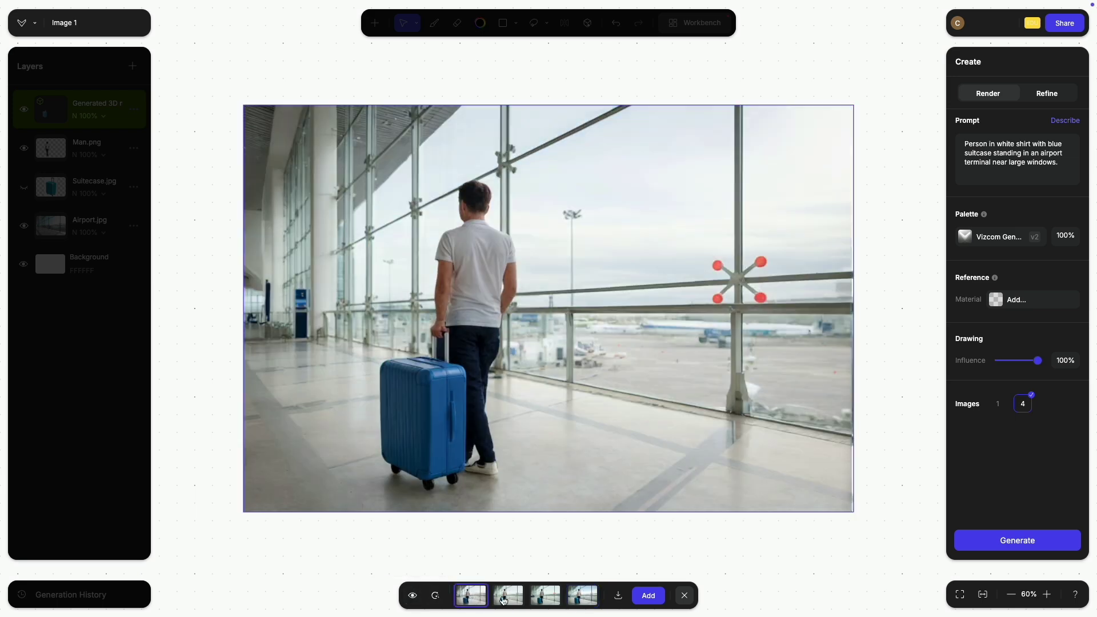
left_click(503, 597)
left_click(546, 601)
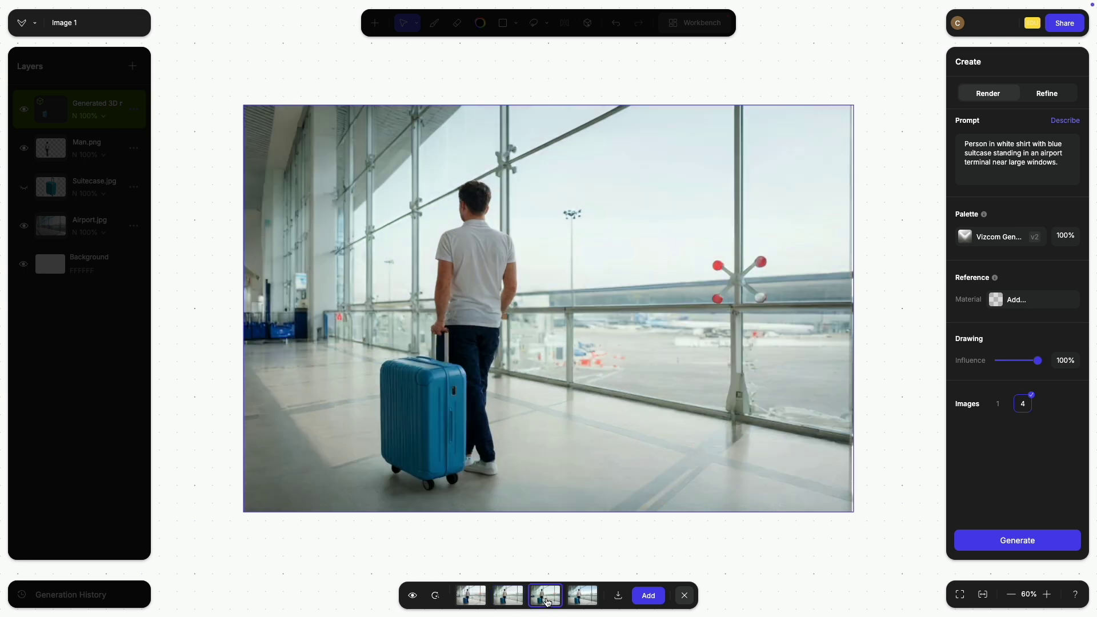
left_click(686, 597)
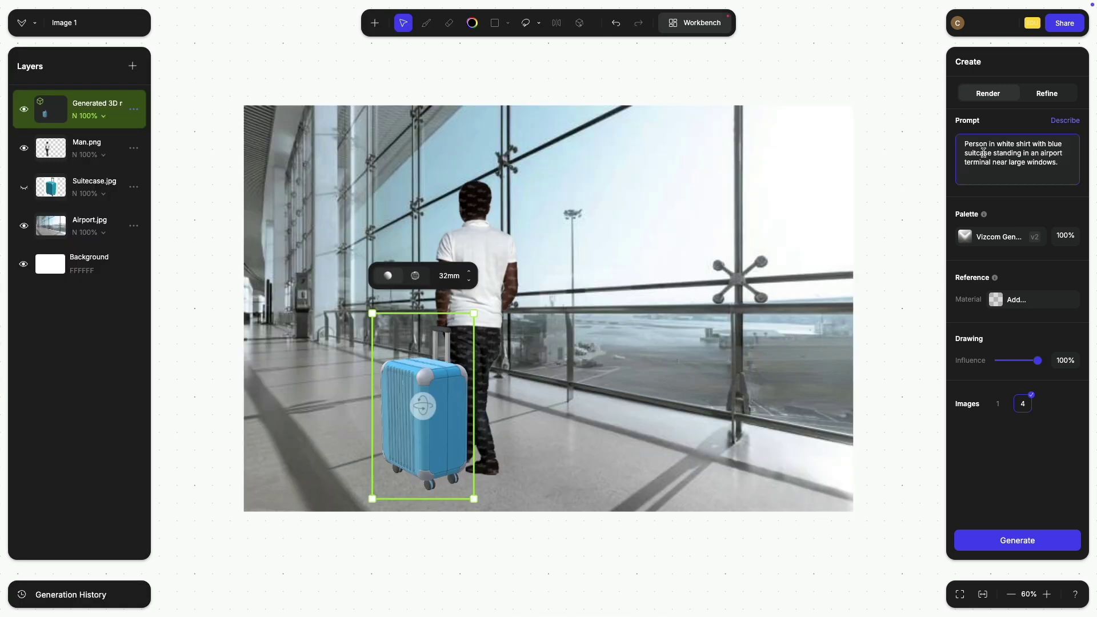
Step: Add "an african" before "Person" in the prompt and "with brished metal reinforced corners" after "blue suitcase"
type("an african")
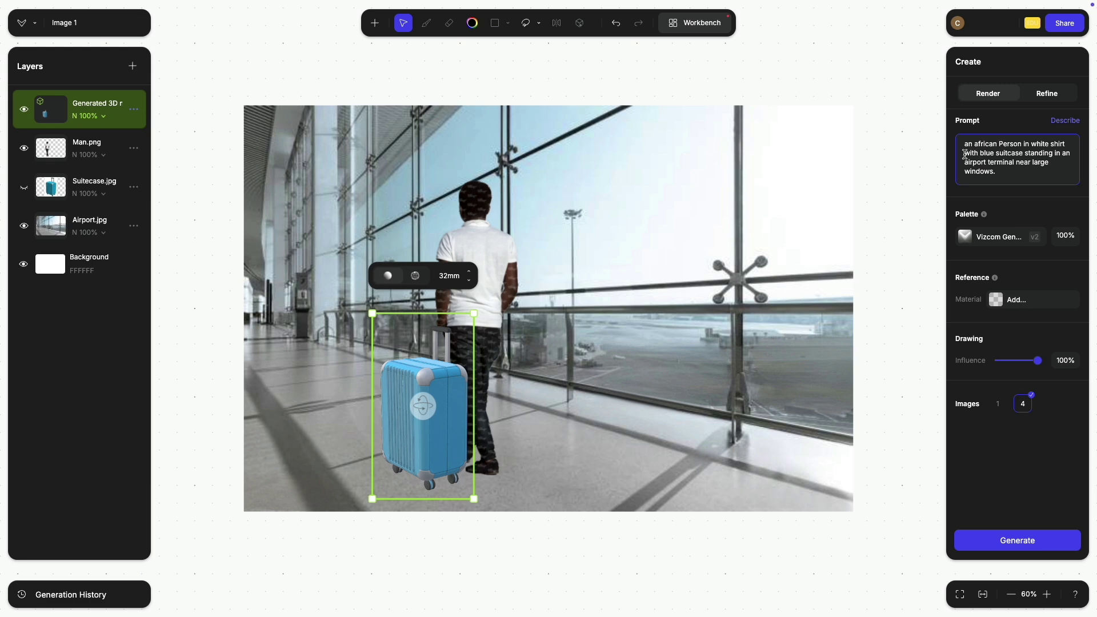
left_click(1026, 153)
type("with ")
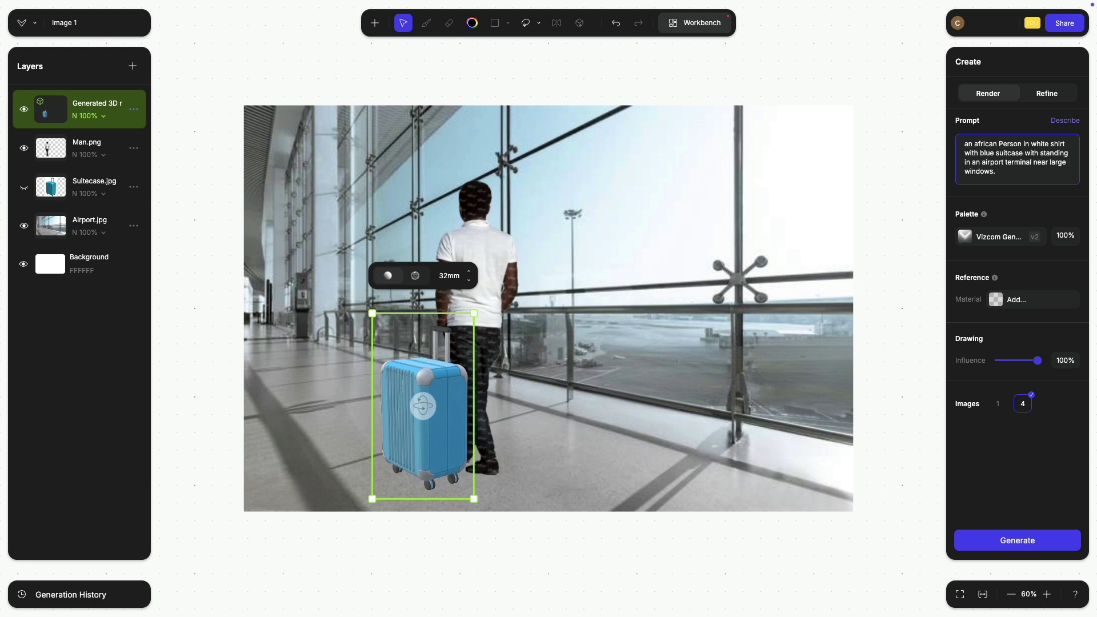
type("brished metal")
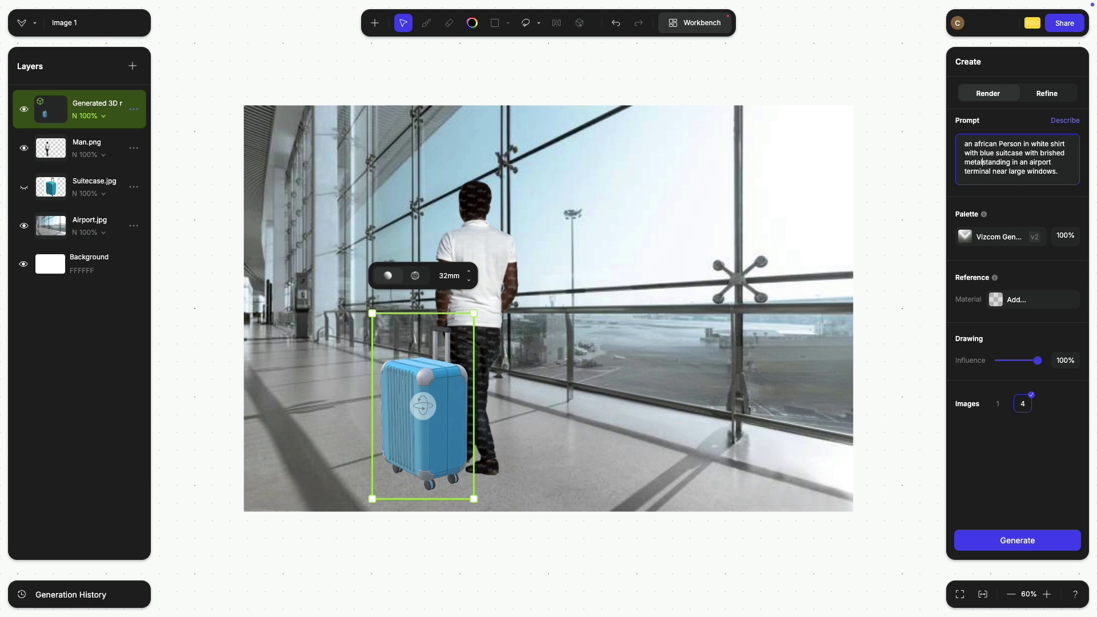
type(" reinforced corners")
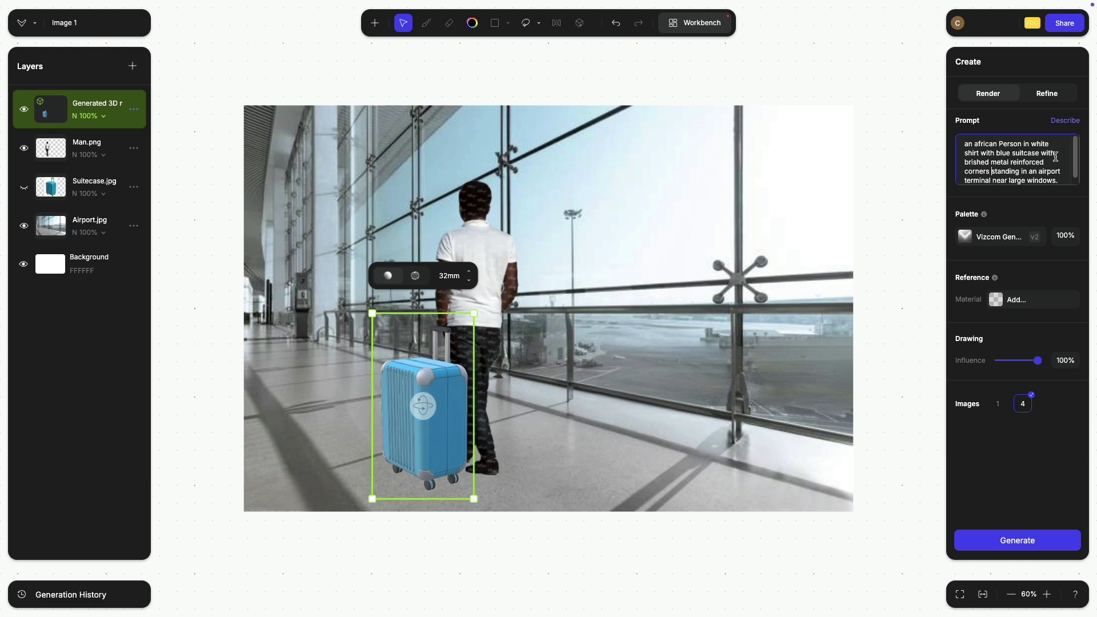
scroll(1055, 166, "down", 1)
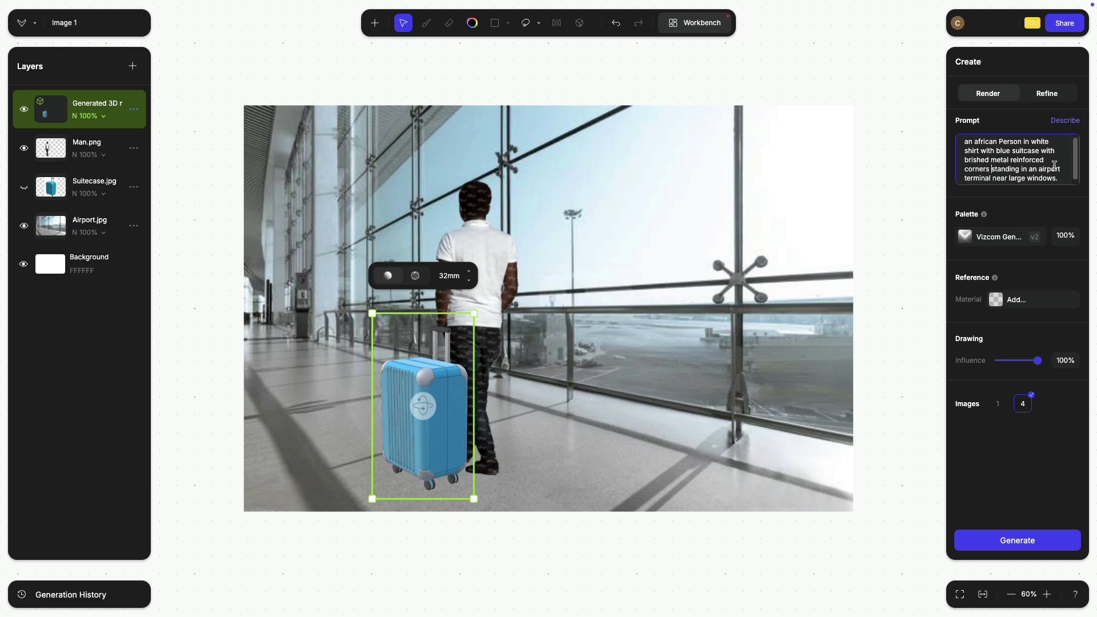
Step: Replace "with" before "blue suitcase" in the prompt with "holding the handle of a" and generate four renders
double_click(987, 150)
type("holding the handle of")
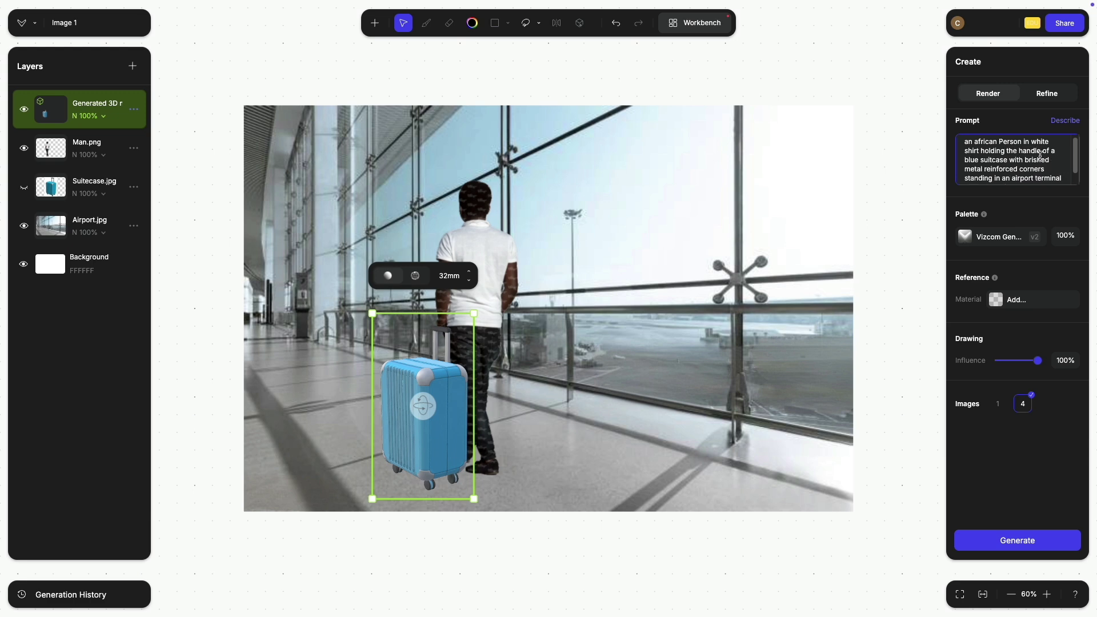
type(" a")
scroll(1041, 156, "down", 1)
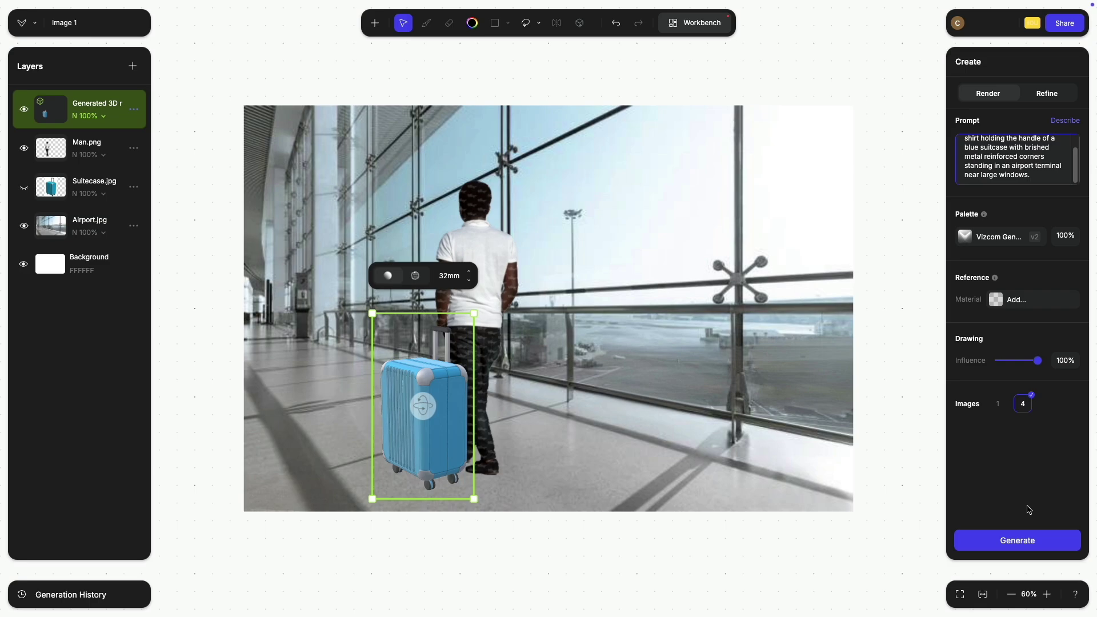
left_click(1018, 541)
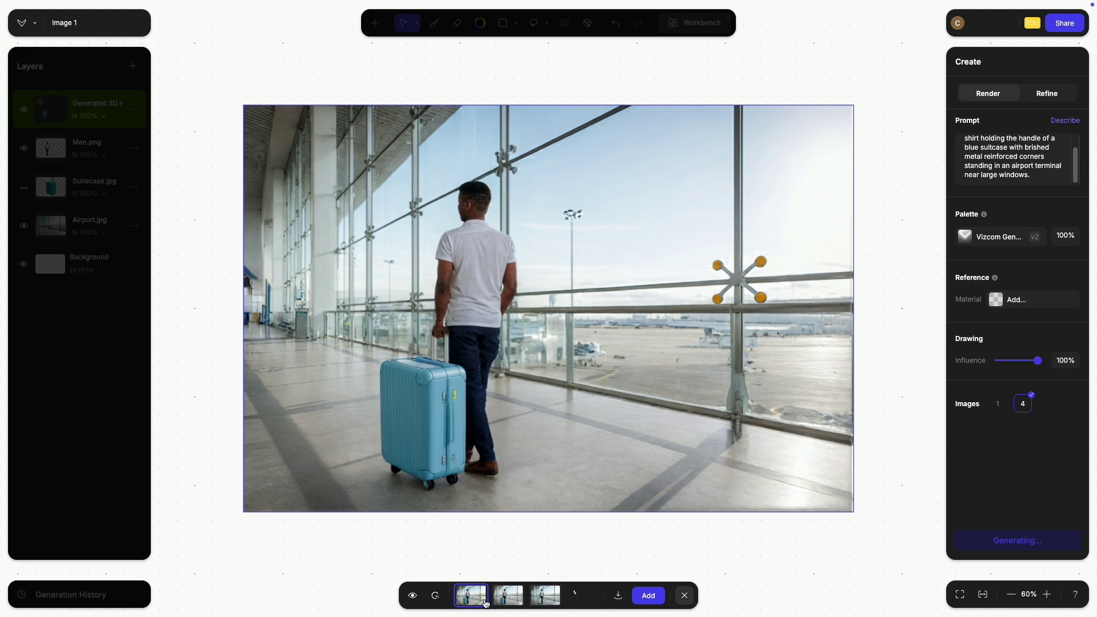
Step: Review the new renders and add the fourth one, with metal suitcase corners, as a layer
left_click(502, 597)
left_click(557, 600)
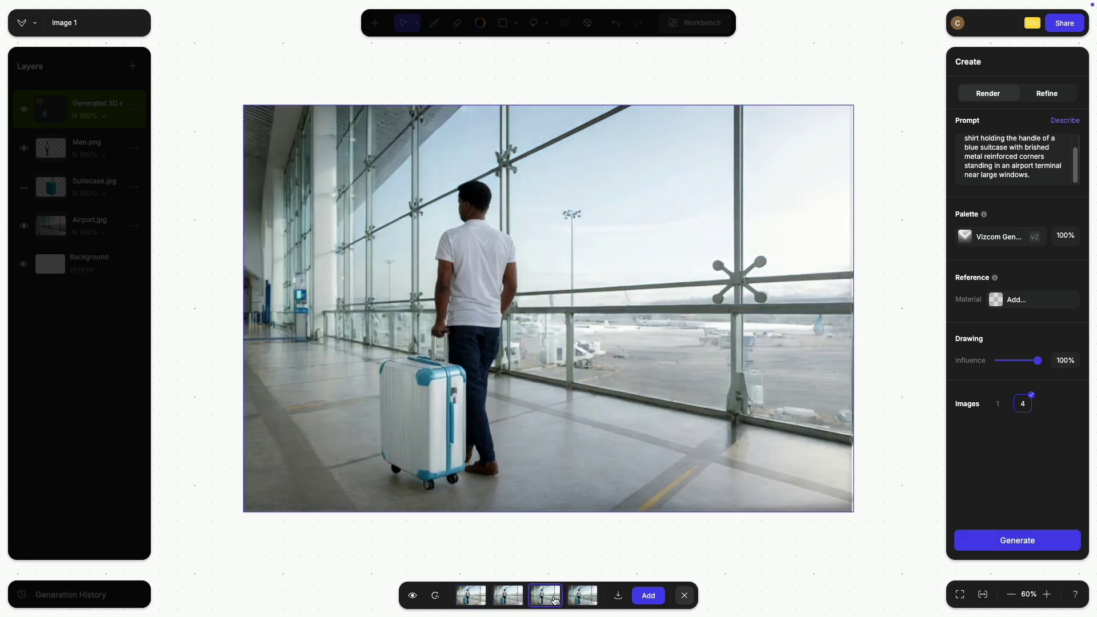
left_click(579, 601)
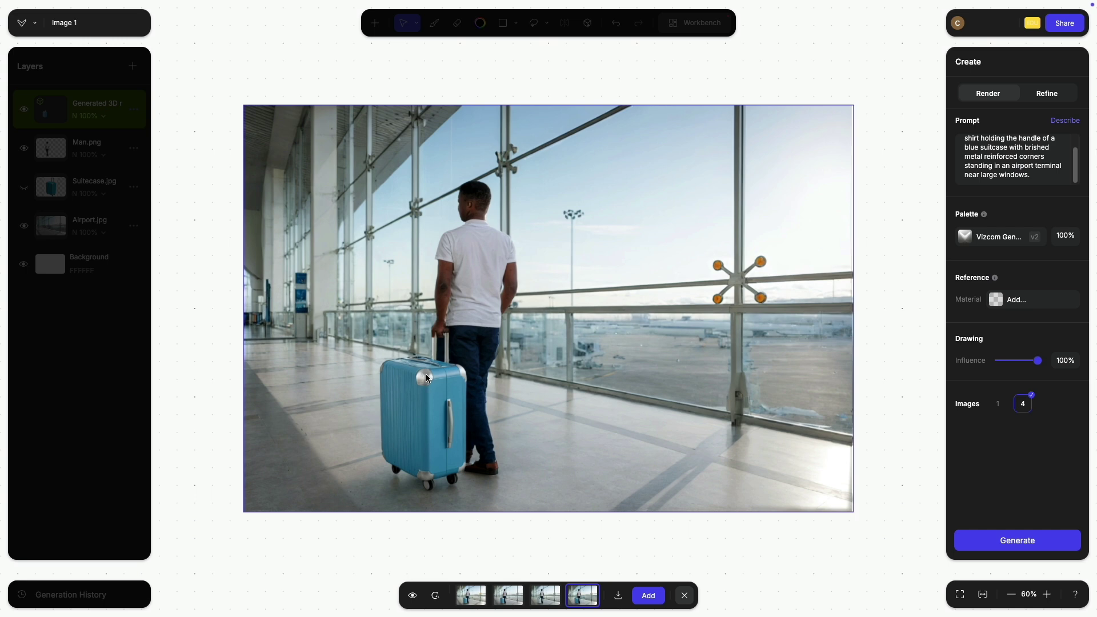
left_click(647, 596)
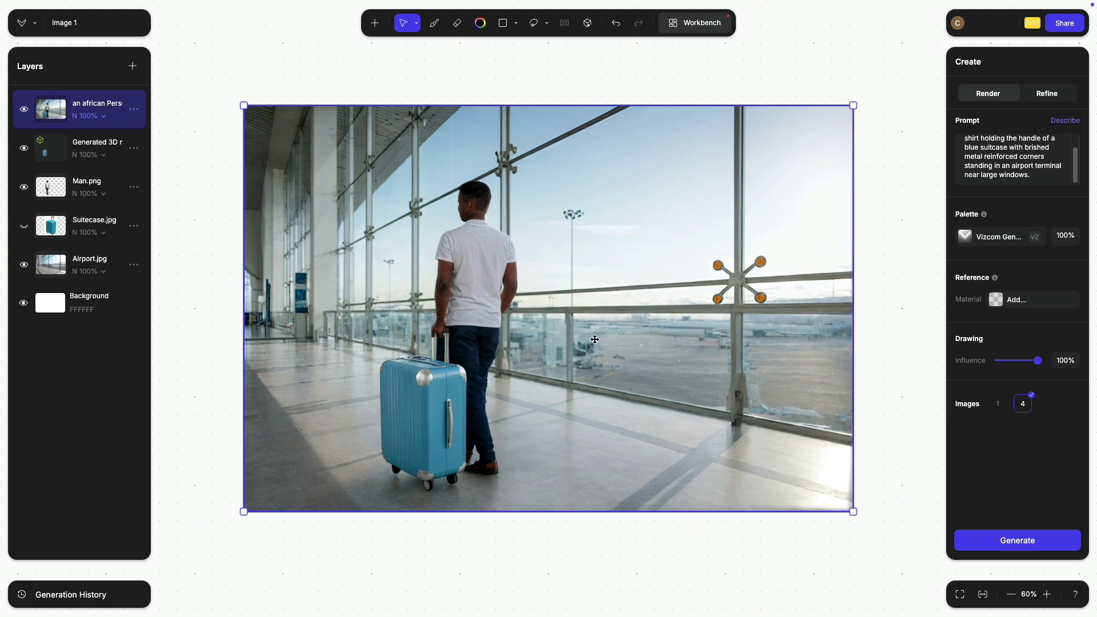
Step: Set the drawing influence to 50% and generate four new renders from the added image
left_click(1019, 362)
left_click(1017, 548)
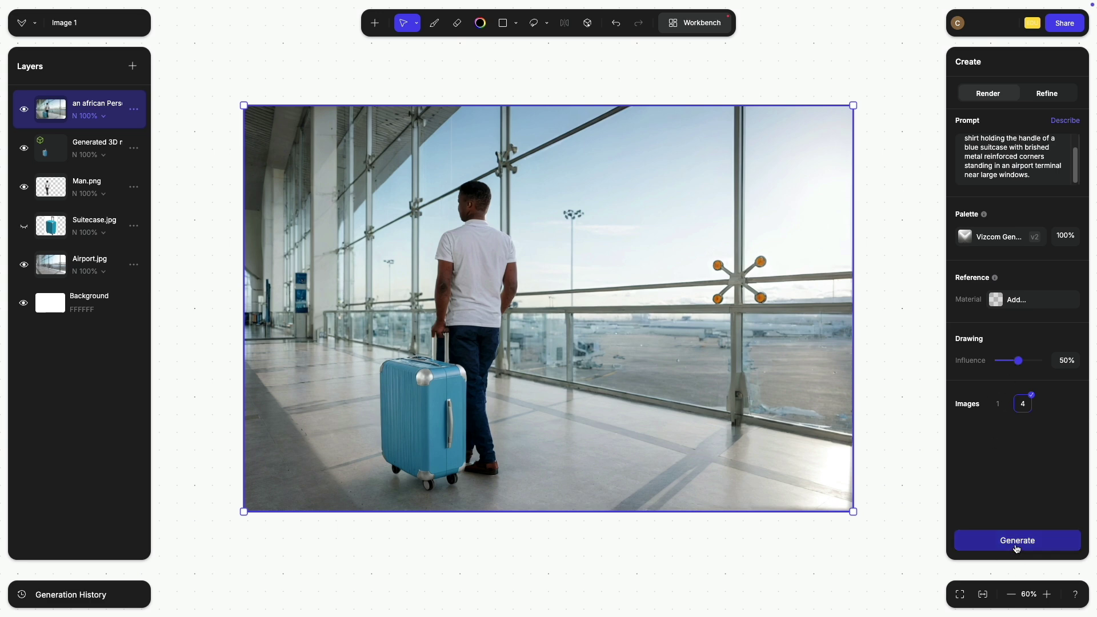
left_click(1017, 548)
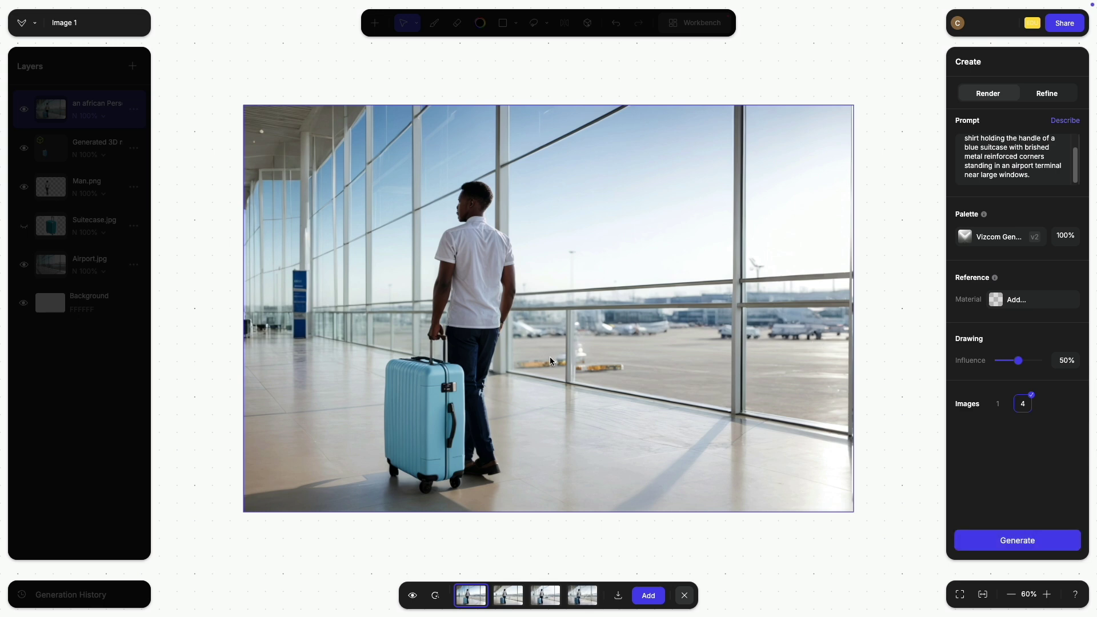
Step: Inspect the new renders up close and add the second one, with the ribbed blue suitcase, as a layer
scroll(423, 335, "up", 5)
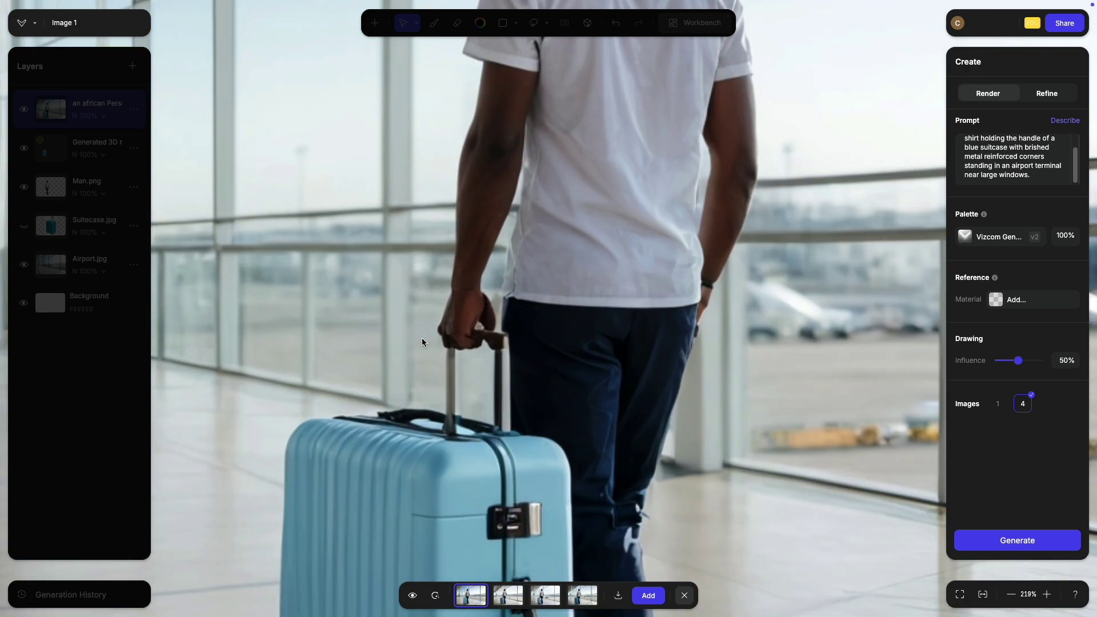
scroll(422, 339, "down", 5)
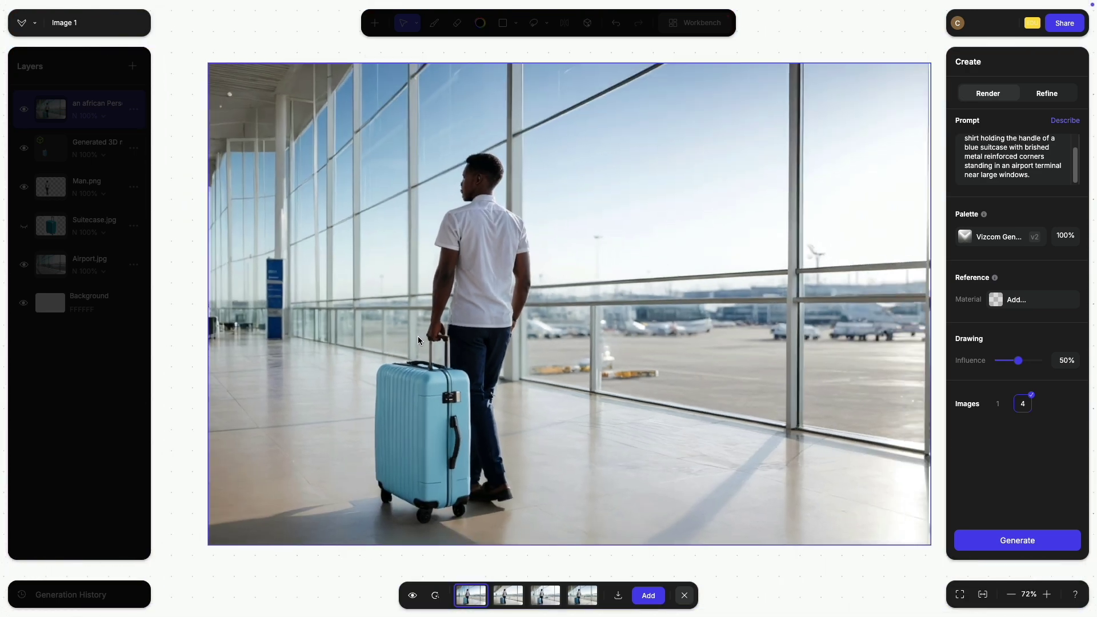
scroll(417, 340, "down", 1)
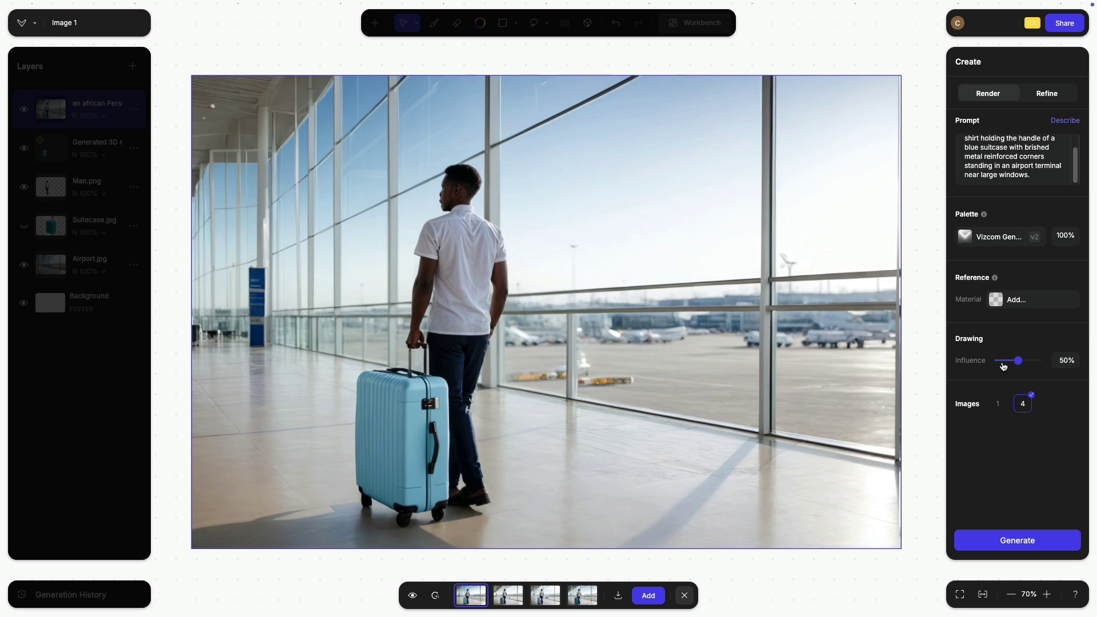
left_click(511, 598)
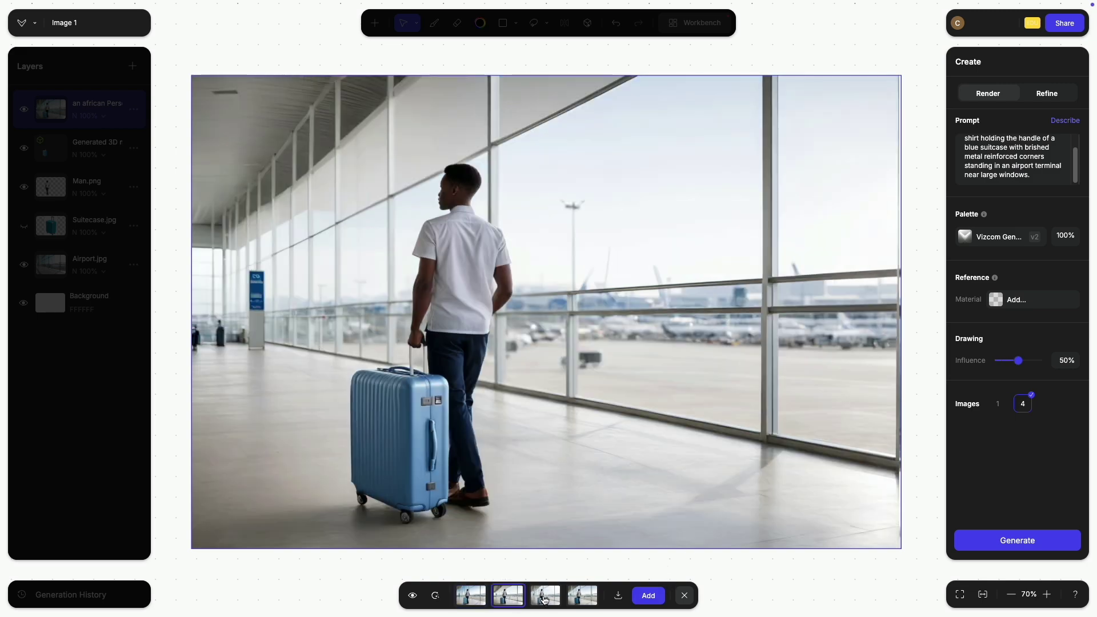
left_click(544, 599)
left_click(584, 598)
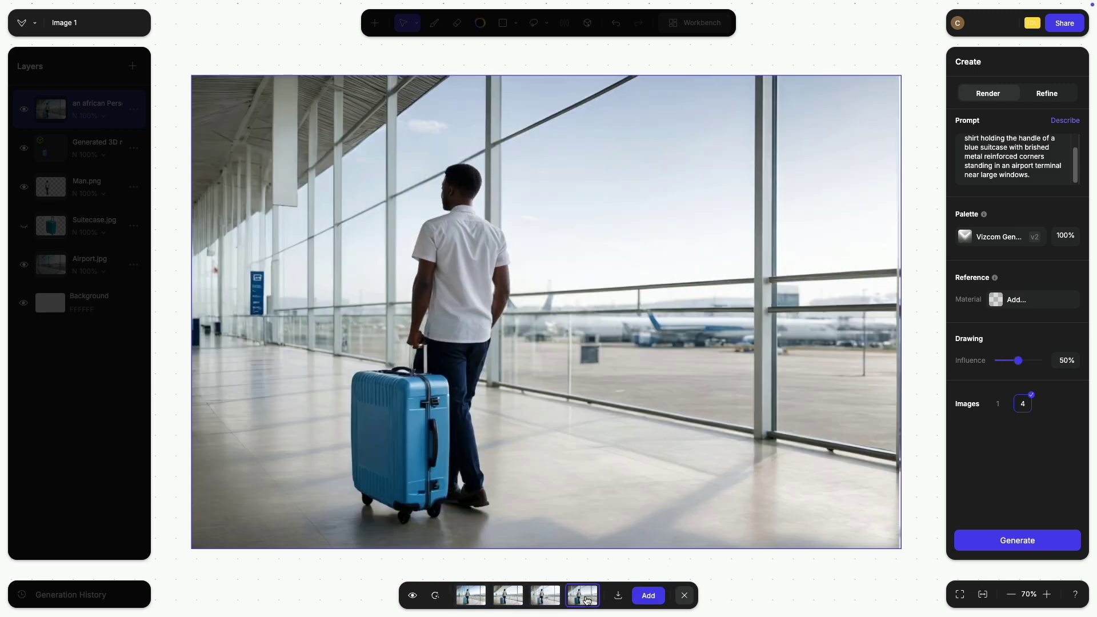
left_click(511, 597)
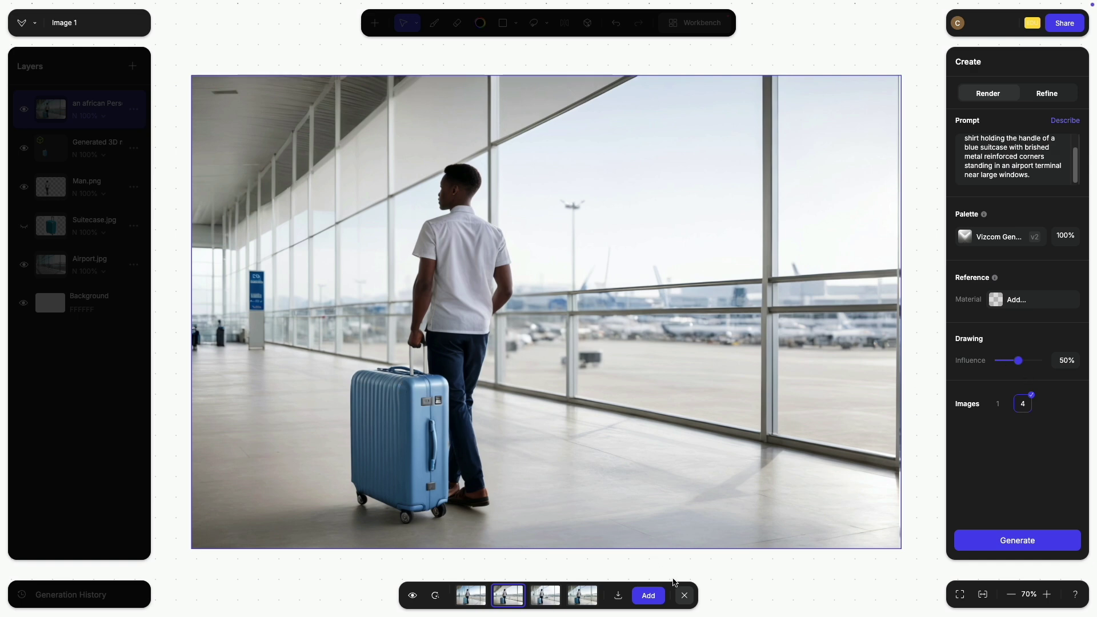
left_click(648, 595)
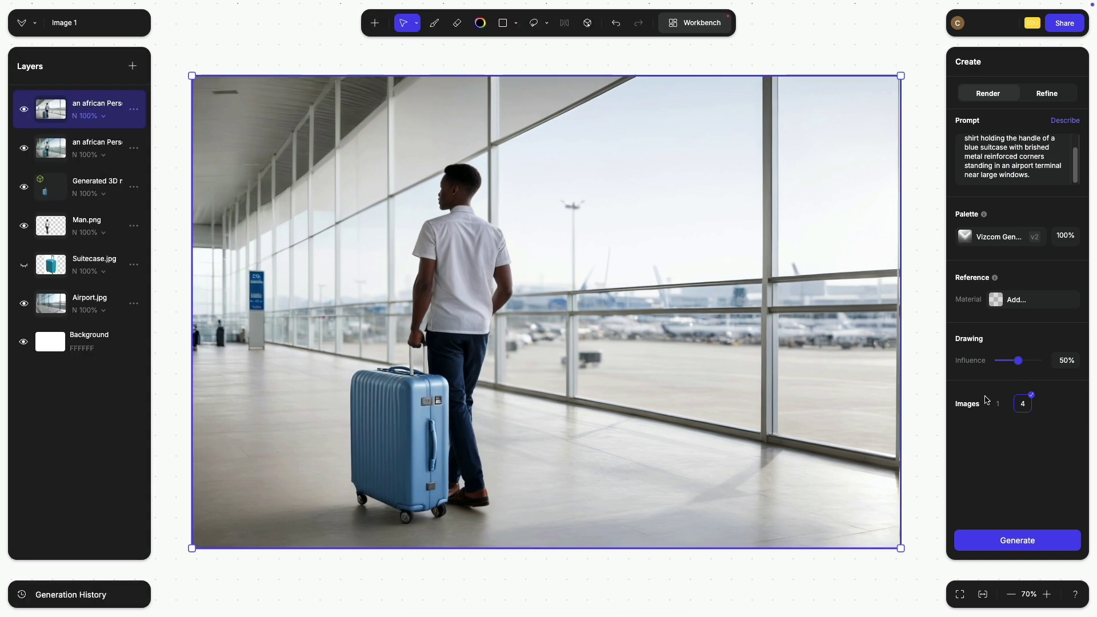
Step: Set the drawing influence to 20%, replace "african" with "asian" in the prompt and generate four renders
left_click(1006, 363)
scroll(974, 155, "up", 1)
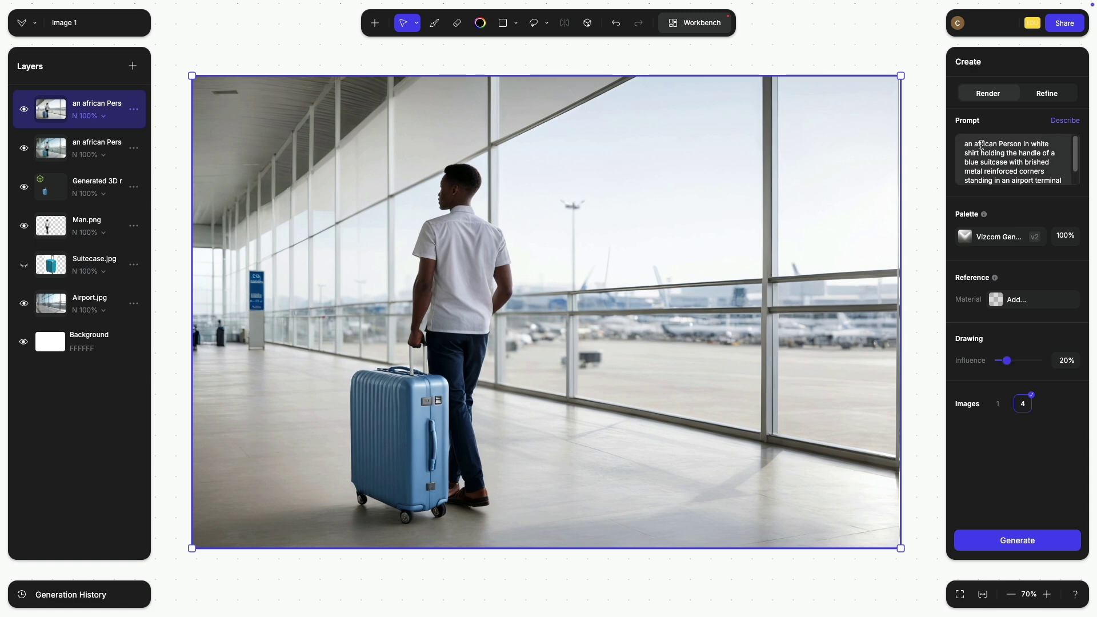
double_click(982, 145)
type("asian")
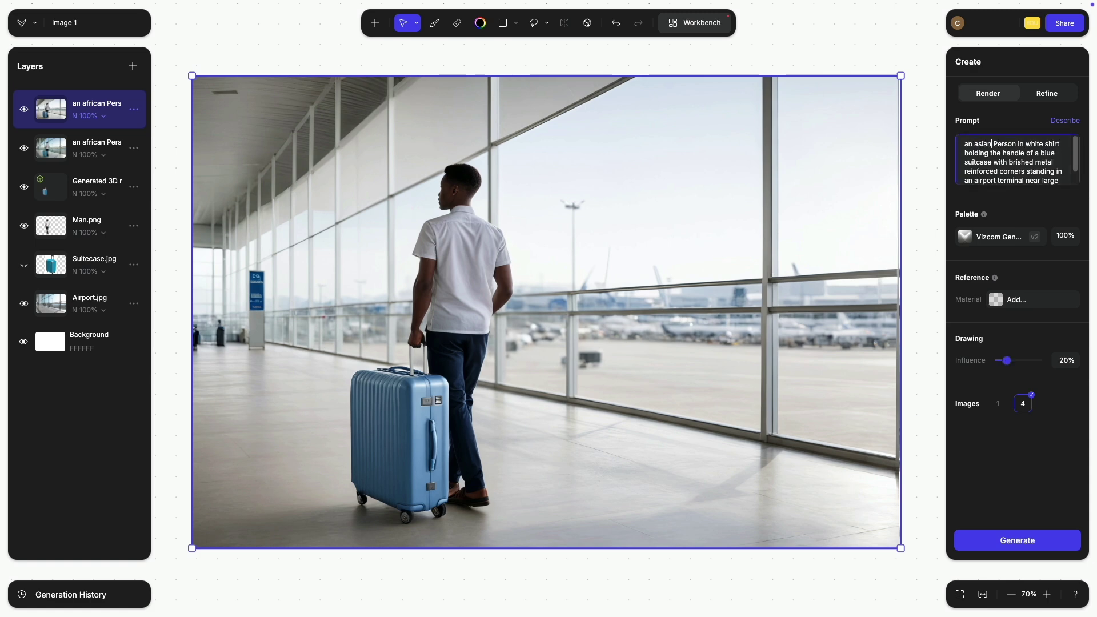
left_click(1017, 540)
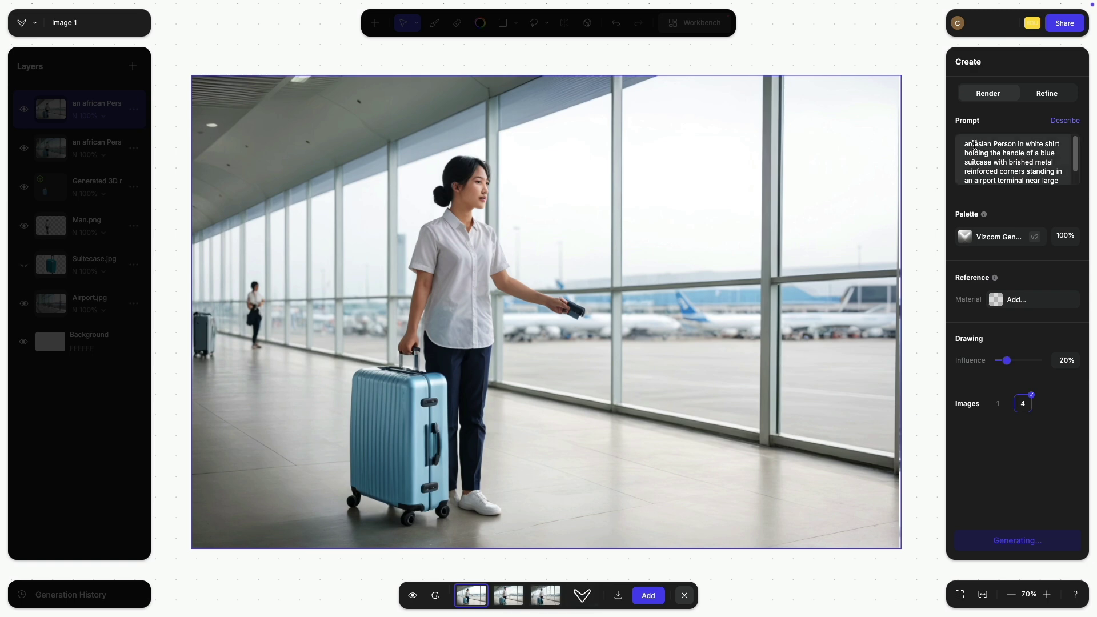
Step: Change "an" before "asian" in the prompt to "a male" and generate four new renders
left_click(975, 145)
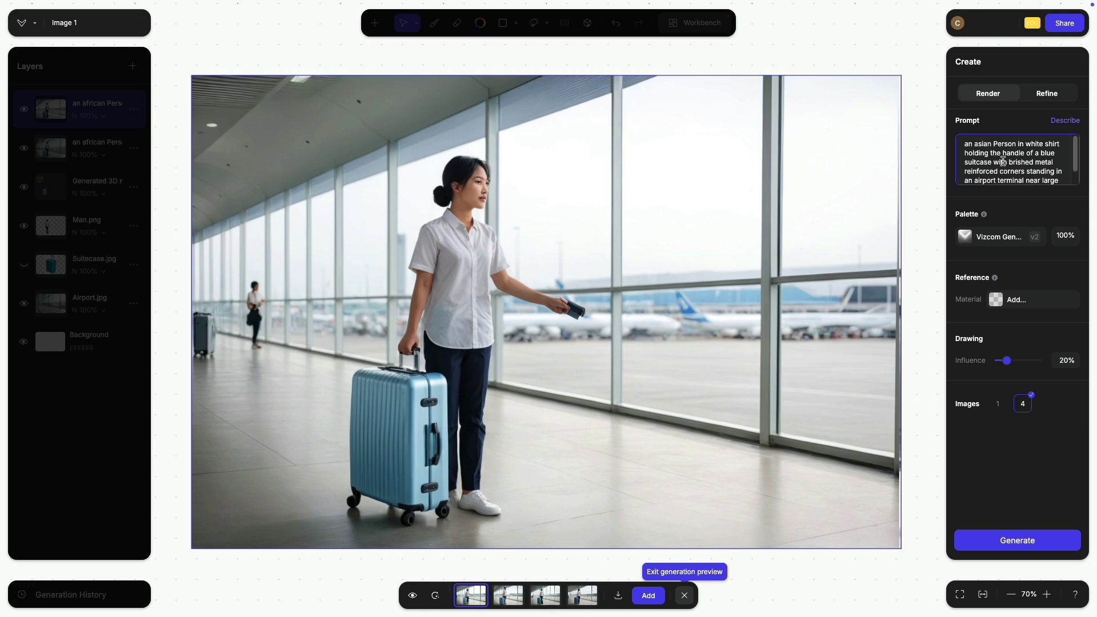
key("BackSpace")
key("BackSpace")
type("male")
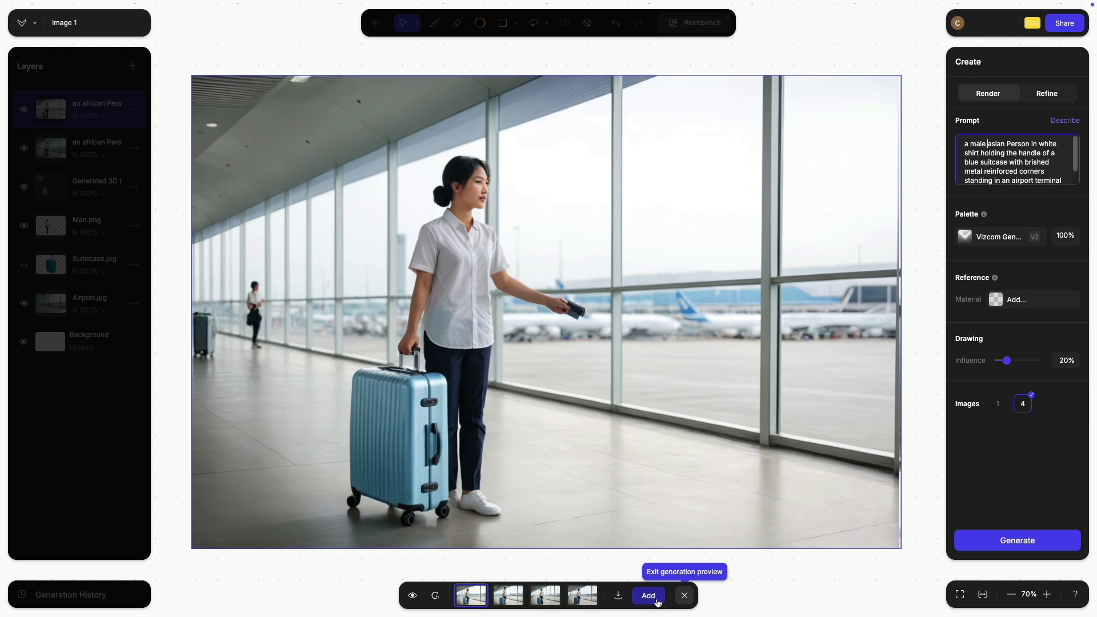
left_click(582, 596)
left_click(547, 602)
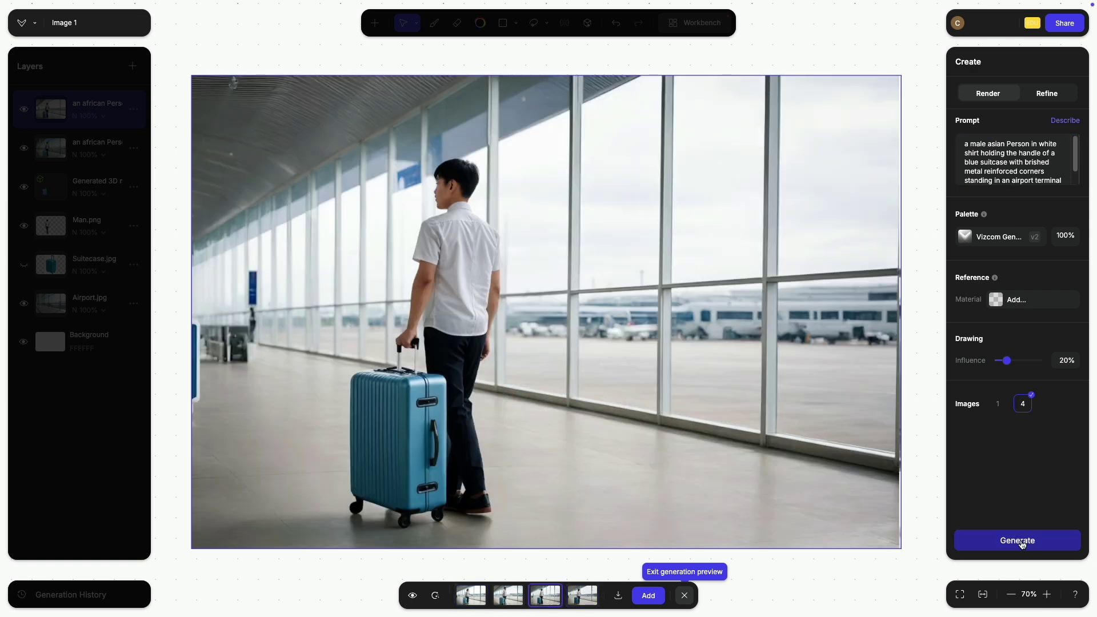
left_click(1026, 538)
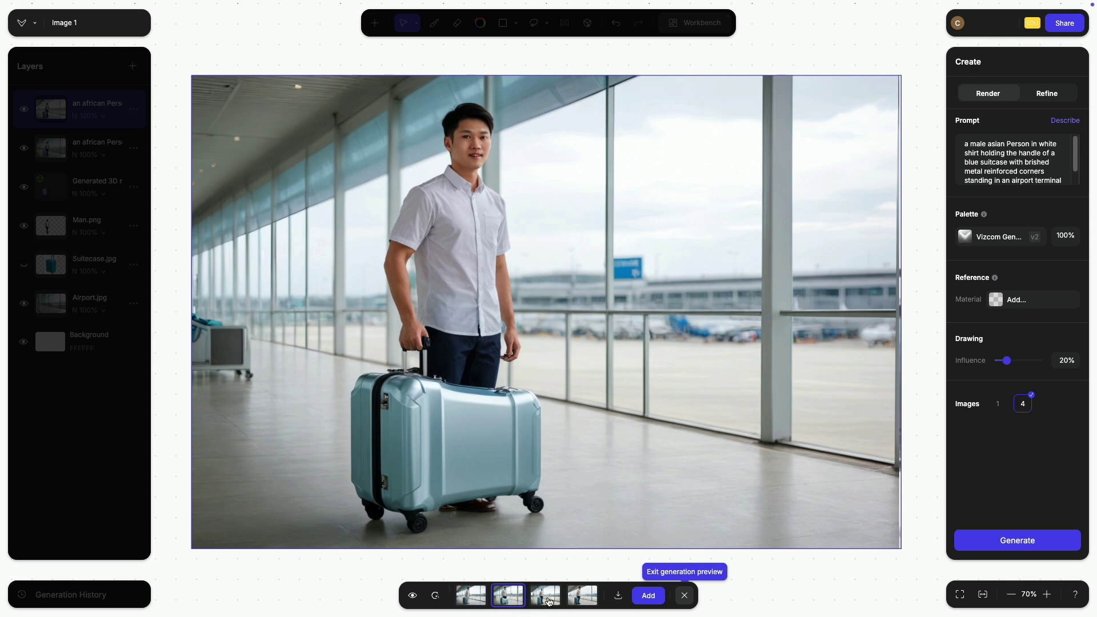
Step: Compare the four new renders of the man and add the third one, with dark trousers and brown shoes, as a layer
left_click(546, 597)
left_click(583, 598)
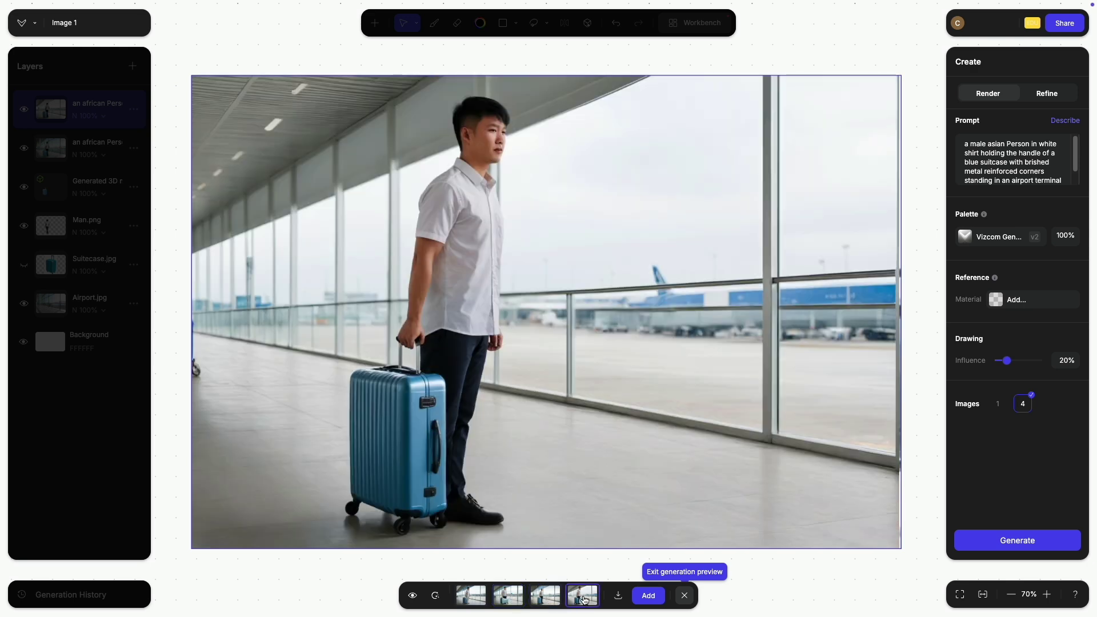
left_click(547, 600)
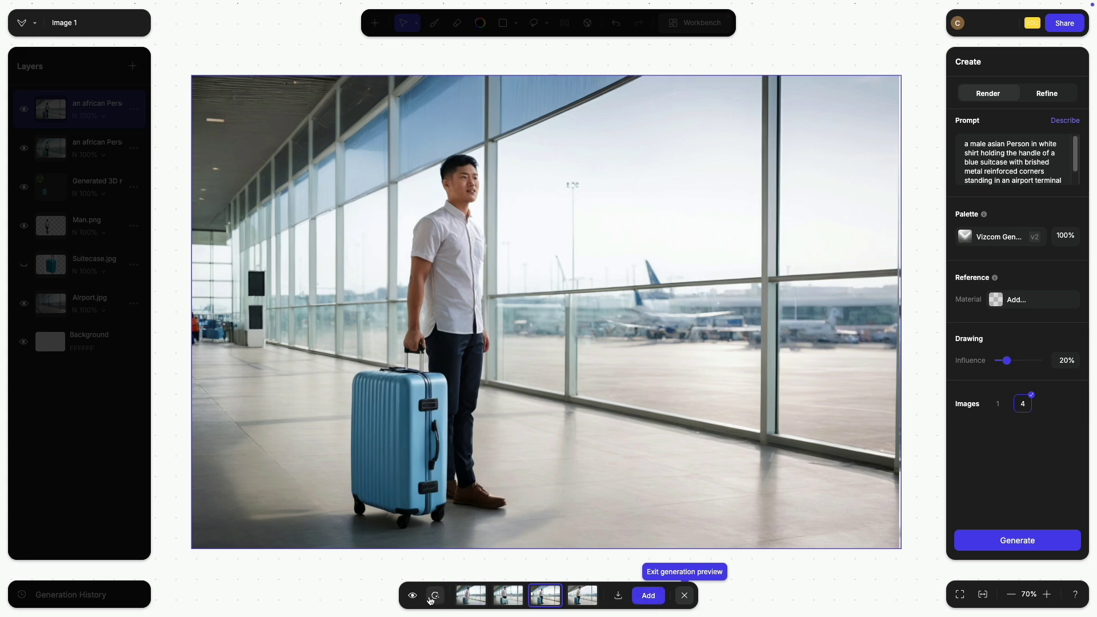
left_click(414, 597)
left_click(473, 598)
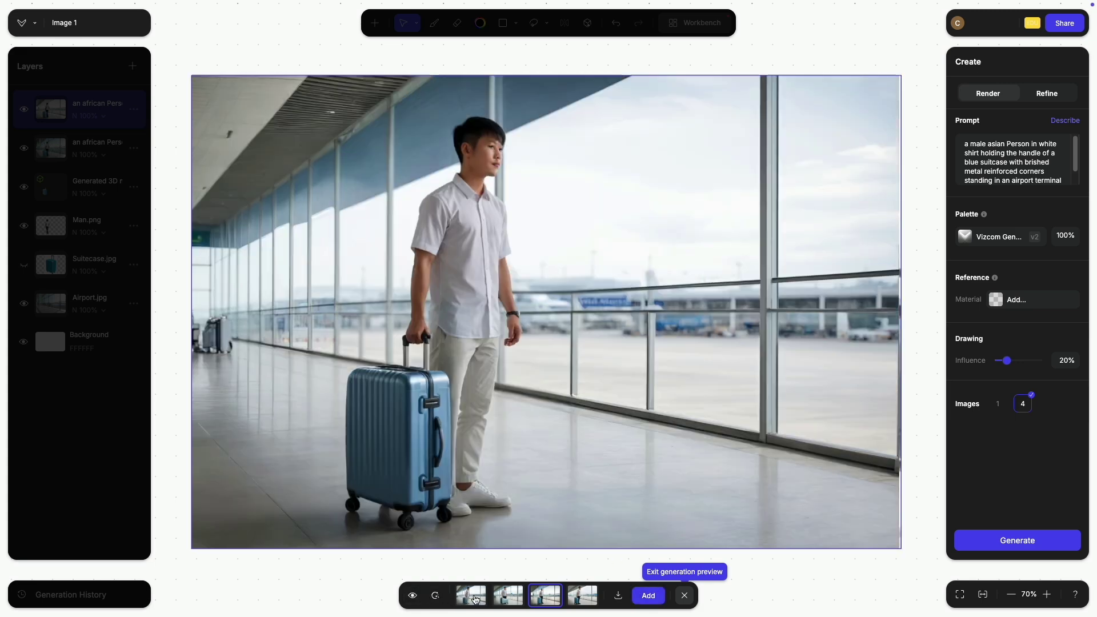
left_click(507, 597)
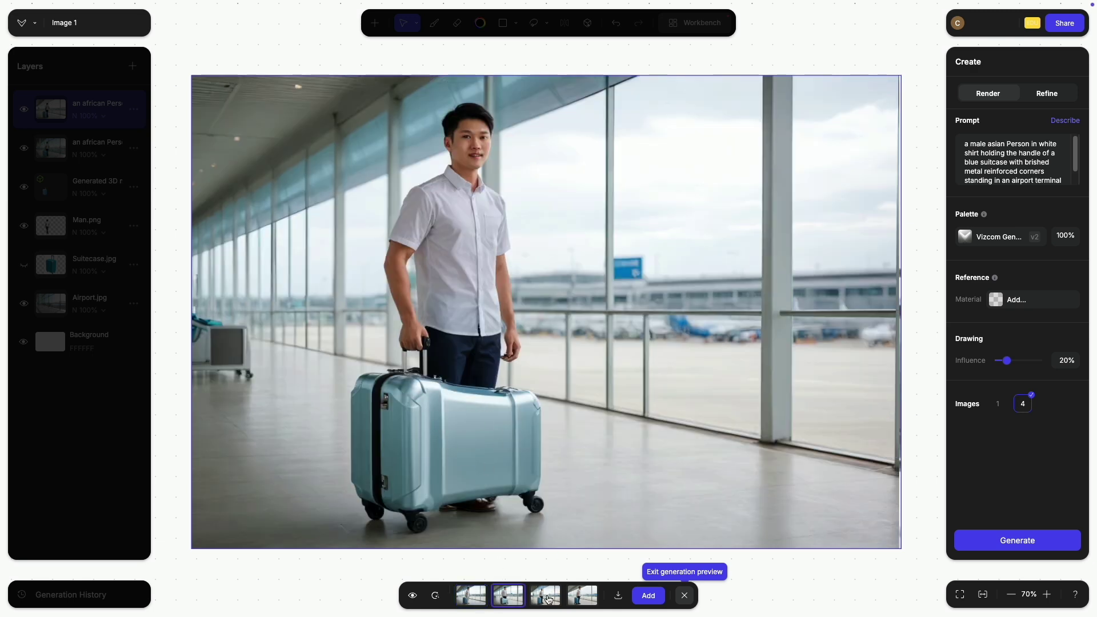
left_click(546, 597)
left_click(583, 597)
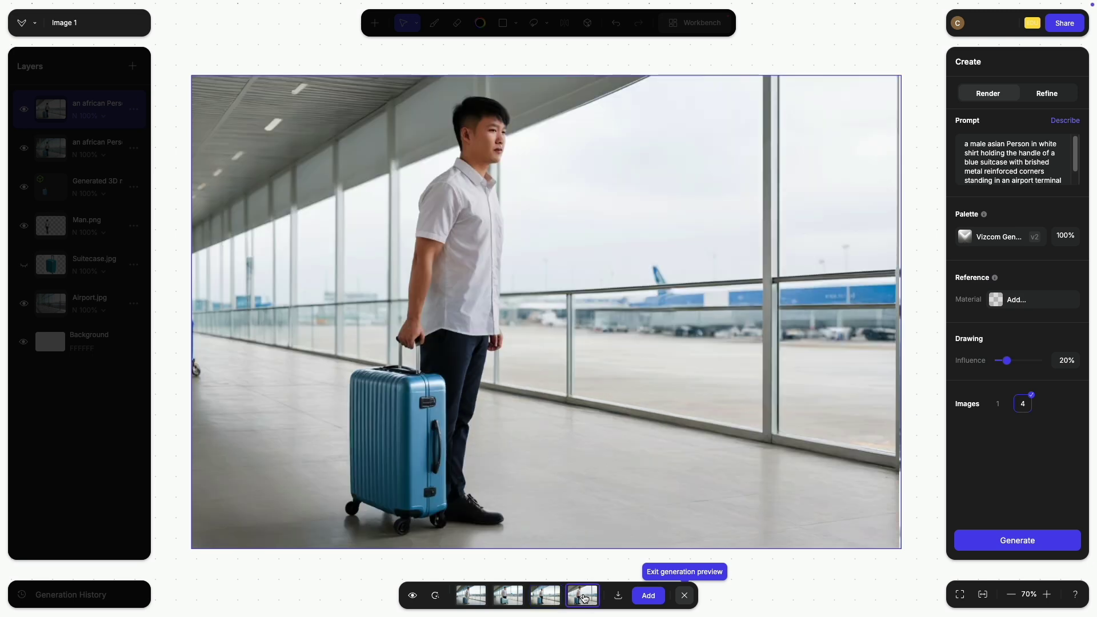
left_click(547, 599)
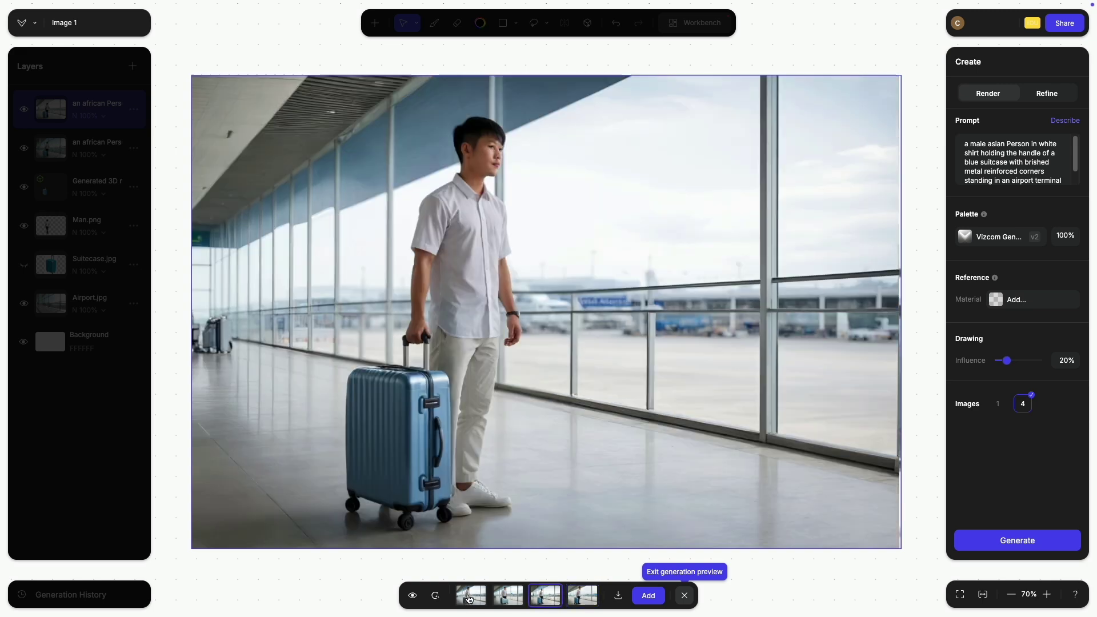
left_click(469, 598)
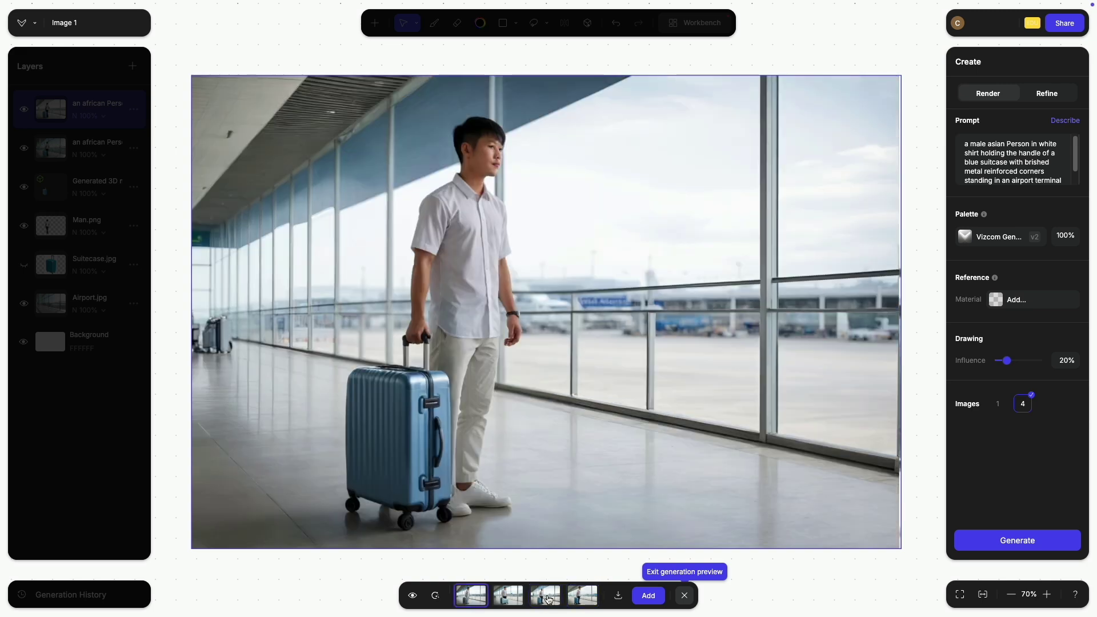
left_click(547, 599)
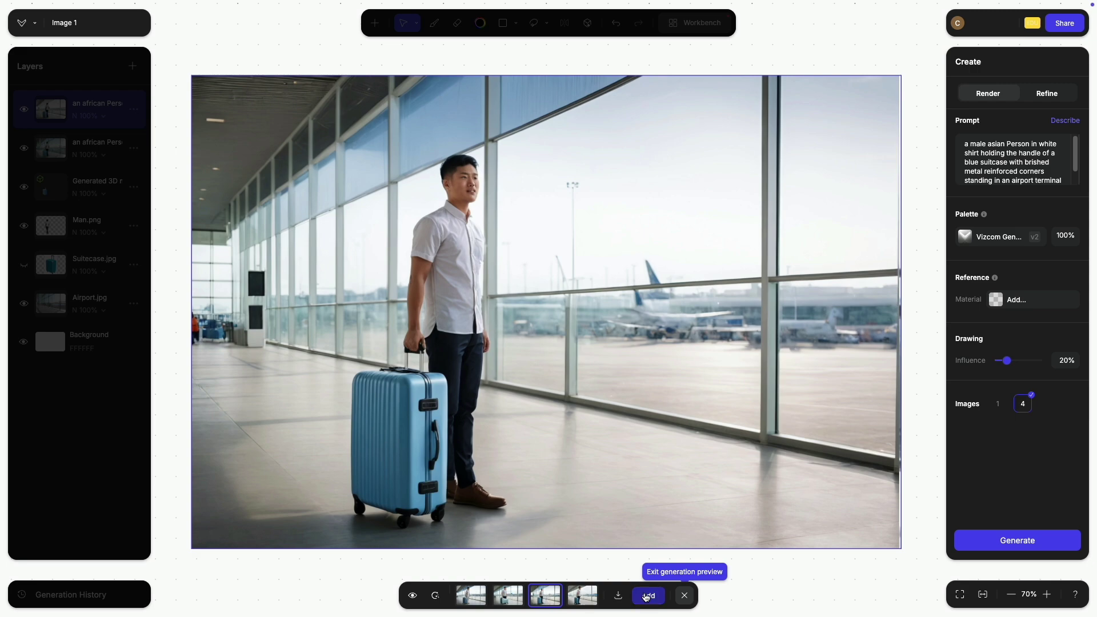
left_click(647, 596)
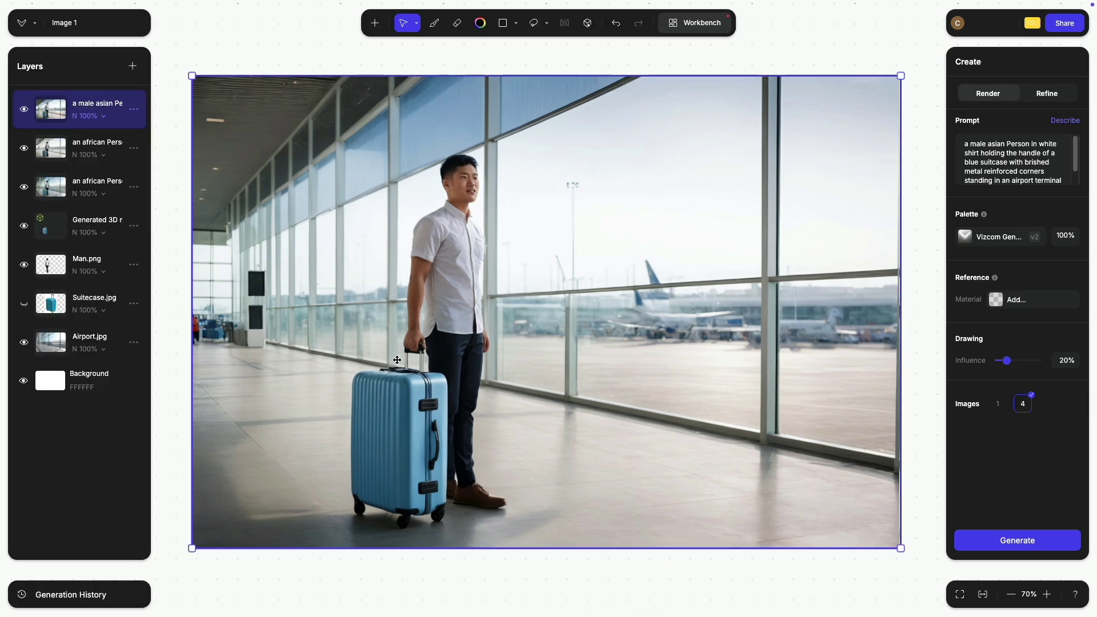
Step: Hide the three render layers and the 3D suitcase layer to view the original man and airport composition
left_click(27, 112)
left_click(27, 112)
left_click(27, 113)
left_click(24, 148)
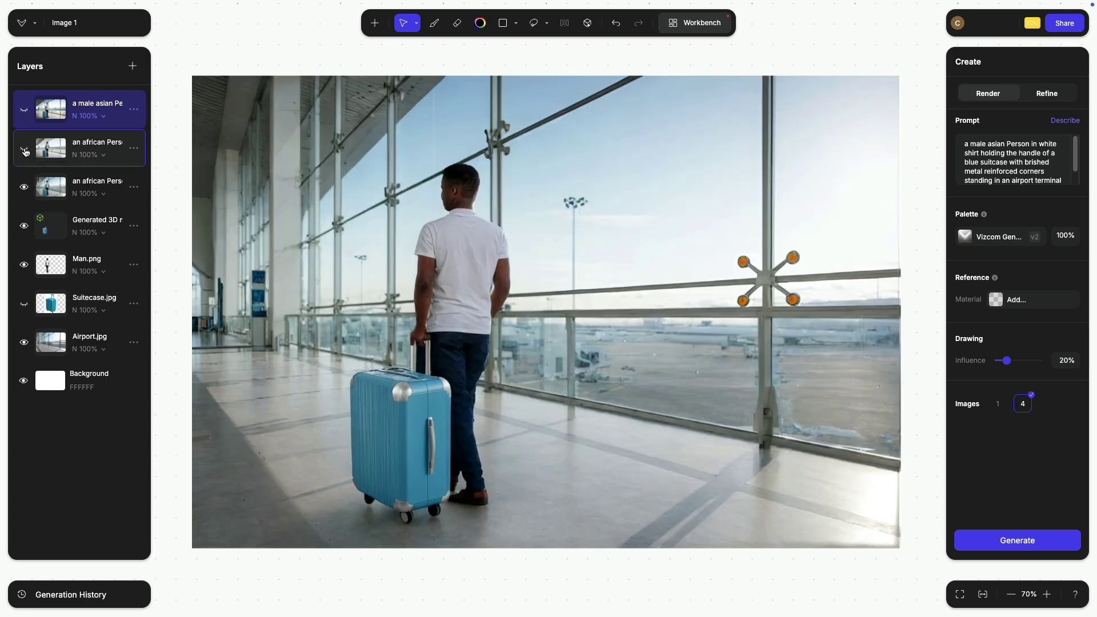
left_click(24, 188)
left_click(24, 226)
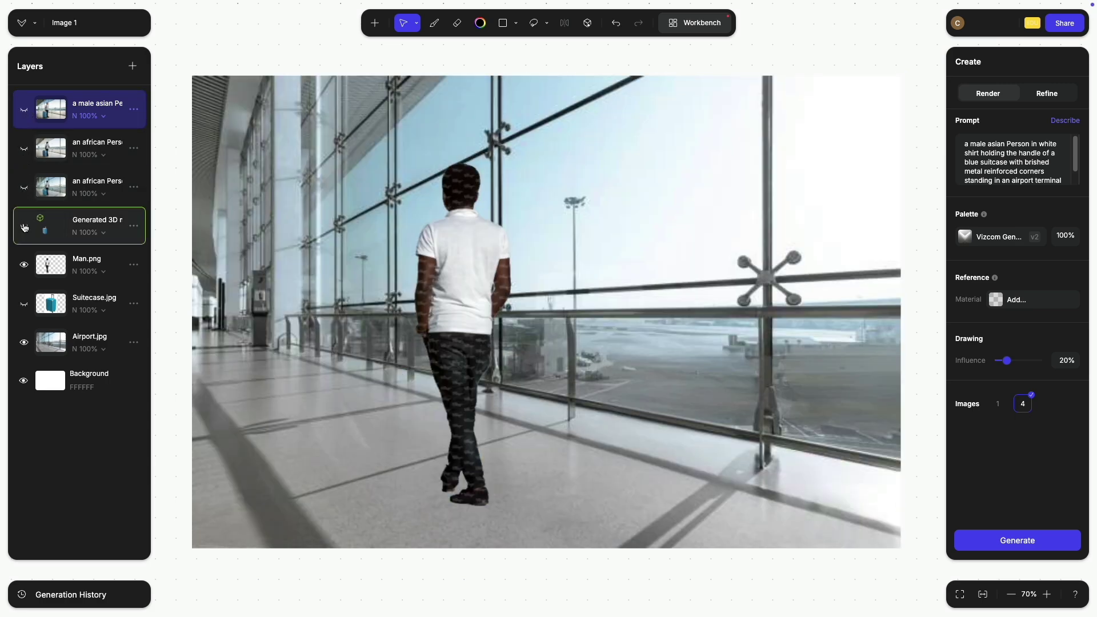
left_click(24, 305)
left_click(24, 304)
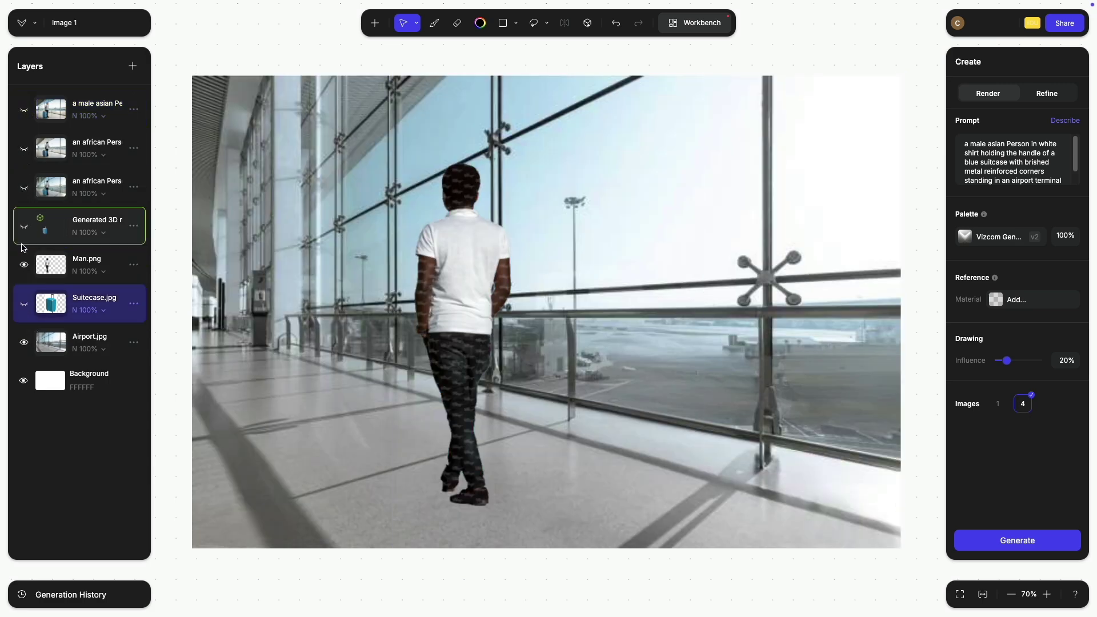
Step: Show the 3D suitcase and the three render layers again one by one, comparing the composition with each render
left_click(24, 227)
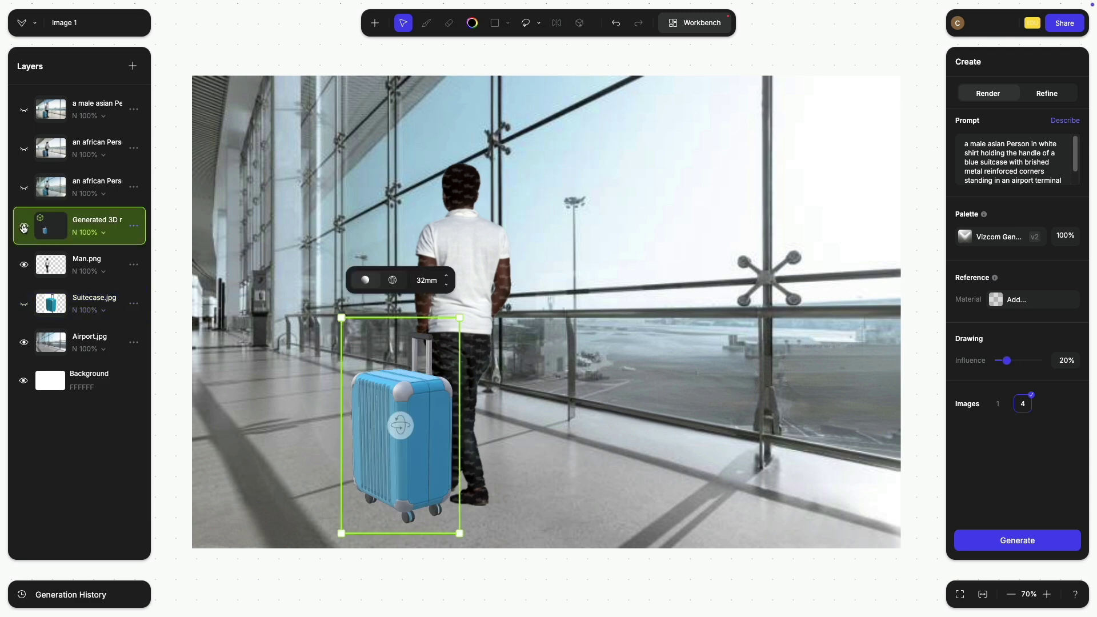
left_click(25, 188)
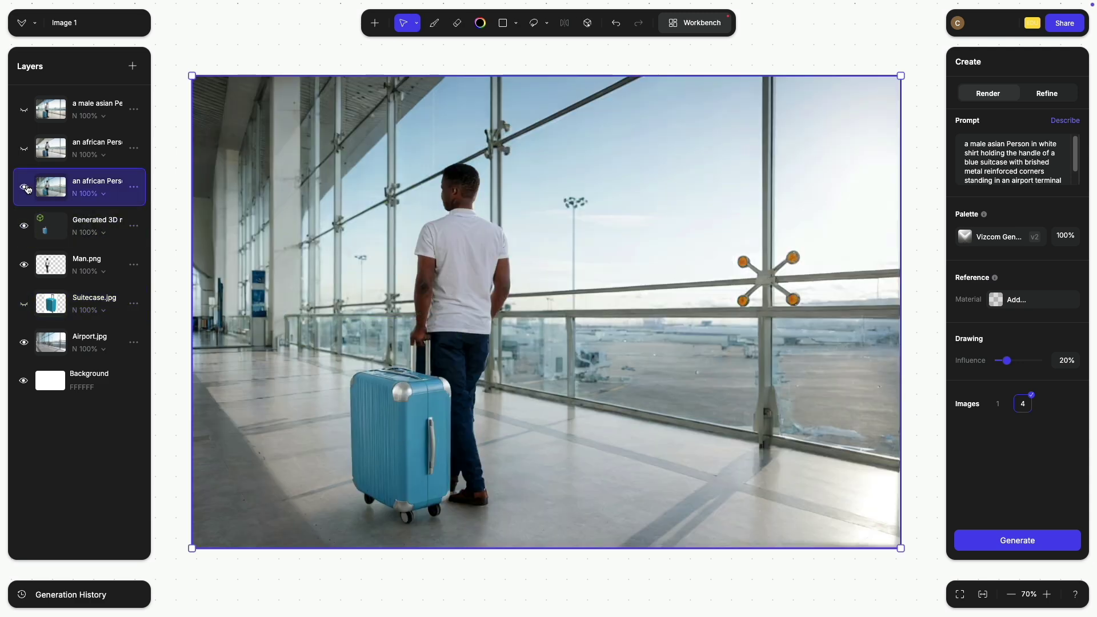
left_click(25, 188)
left_click(25, 188)
left_click(25, 188)
left_click(25, 188)
left_click(25, 149)
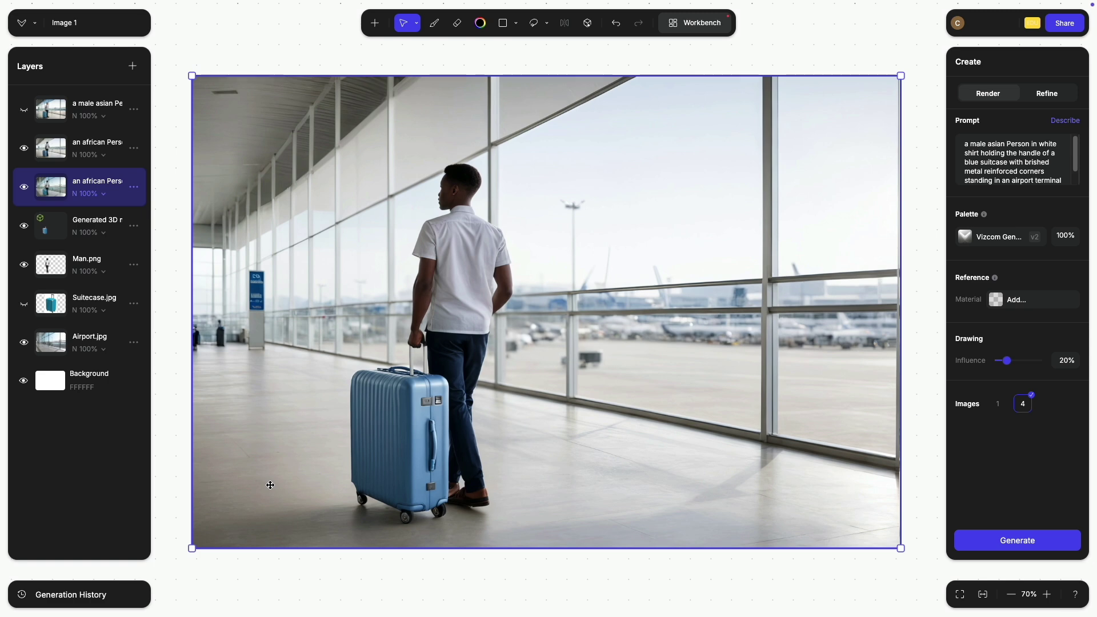
left_click(23, 109)
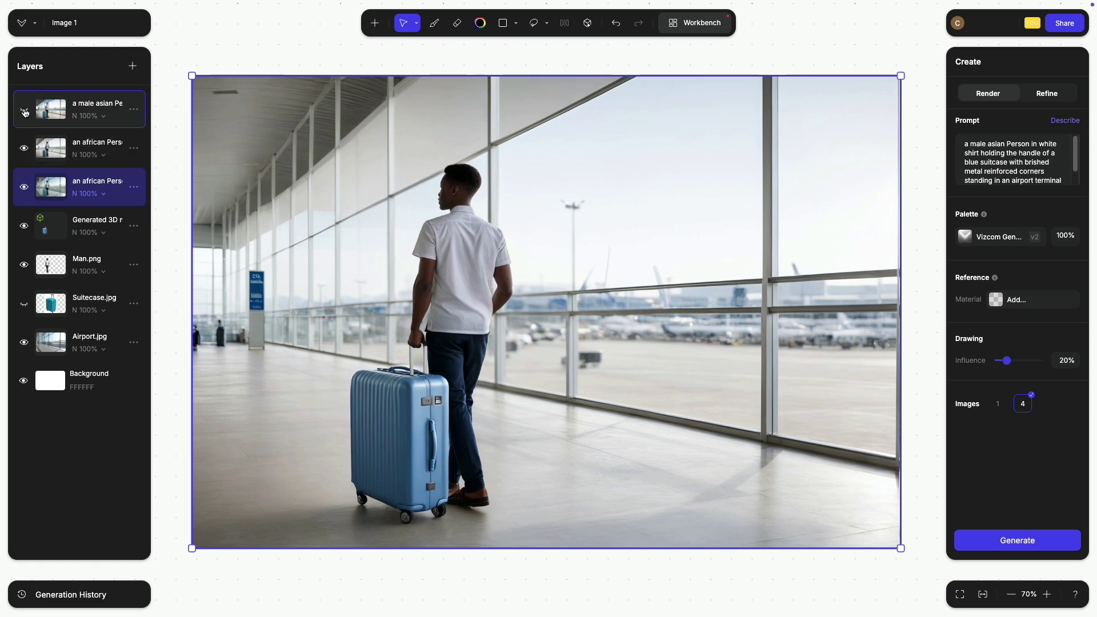